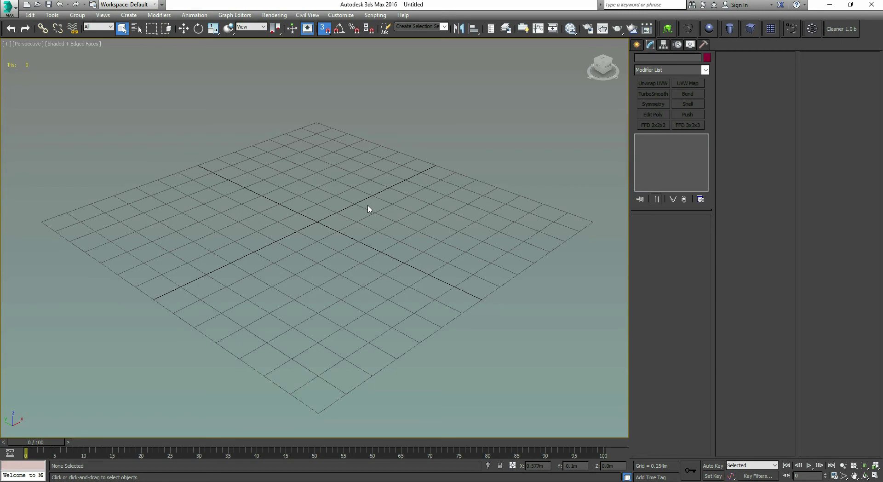
In the Top view, draw a closed, grid-snapped line outline with angled corners, a rectangular notch in its upper edge and a stepped lower-left corner
{"action": "middle_click_drag", "start_coordinate": [347, 213], "coordinate": [318, 265], "text": "alt"}
{"action": "key", "text": "t"}
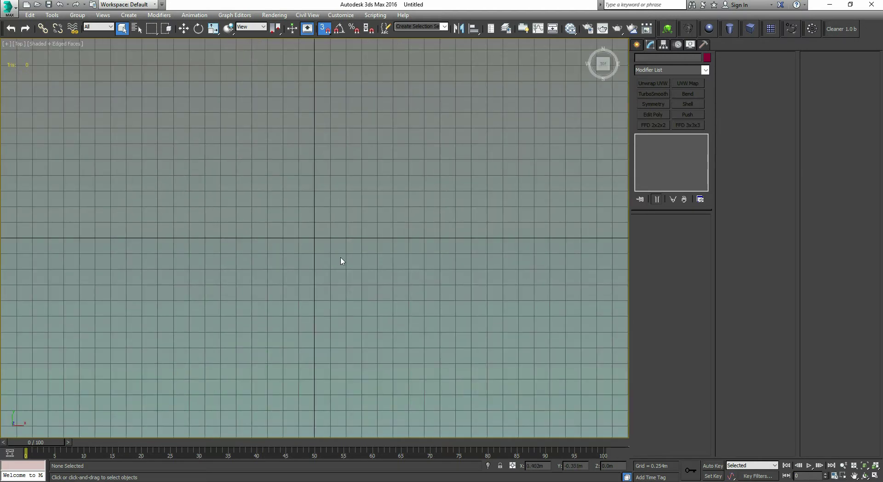
{"action": "key", "text": "l"}
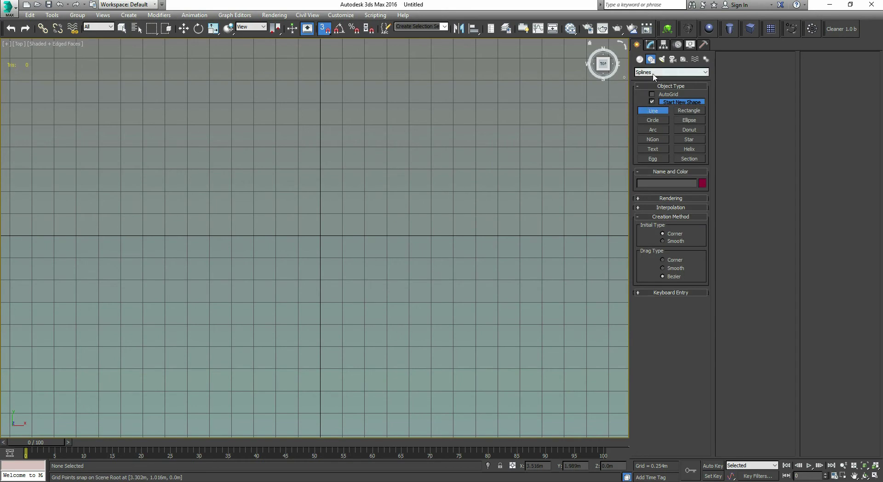
{"action": "mouse_move", "coordinate": [349, 262]}
{"action": "middle_mouse_down"}
{"action": "mouse_move", "coordinate": [378, 225]}
{"action": "mouse_move", "coordinate": [337, 270]}
{"action": "middle_mouse_up"}
{"action": "scroll", "coordinate": [365, 225], "scroll_direction": "up", "scroll_amount": 2}
{"action": "left_click", "coordinate": [260, 265]}
{"action": "left_click", "coordinate": [322, 265]}
{"action": "left_click", "coordinate": [354, 296]}
{"action": "left_click", "coordinate": [448, 296]}
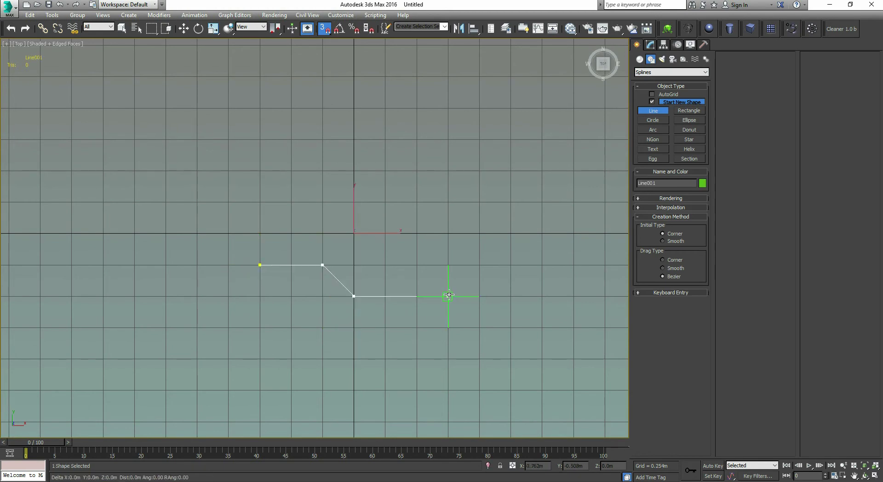
{"action": "left_click", "coordinate": [511, 233]}
{"action": "left_click", "coordinate": [511, 139]}
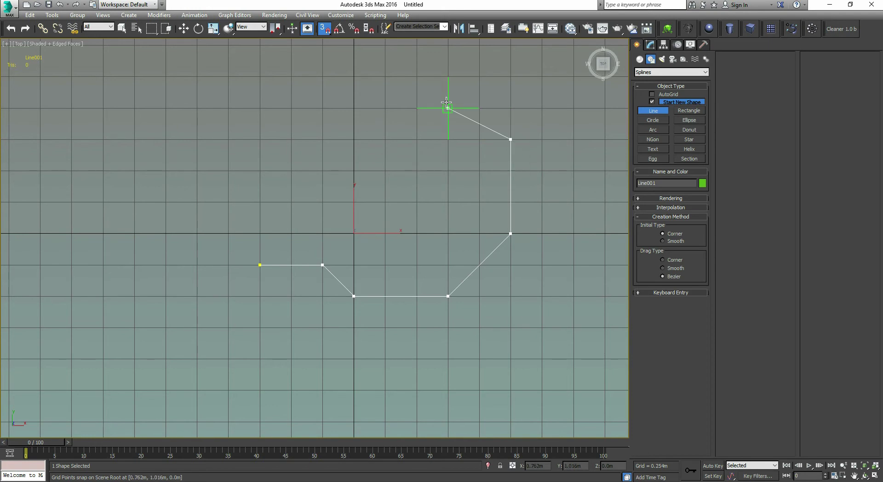
{"action": "left_click", "coordinate": [479, 108]}
{"action": "left_click", "coordinate": [416, 108]}
{"action": "left_click", "coordinate": [417, 170]}
{"action": "left_click", "coordinate": [354, 171]}
{"action": "left_click", "coordinate": [354, 108]}
{"action": "left_click", "coordinate": [260, 108]}
{"action": "left_click", "coordinate": [196, 171]}
{"action": "left_click", "coordinate": [197, 234]}
{"action": "left_click", "coordinate": [260, 234]}
{"action": "left_click", "coordinate": [257, 269]}
{"action": "key", "text": "Return"}
Finish line creation, turn off snapping and convert the closed outline to an Editable Poly
{"action": "middle_click_drag", "start_coordinate": [312, 158], "coordinate": [243, 138]}
{"action": "key", "text": "s"}
{"action": "middle_click_drag", "start_coordinate": [315, 173], "coordinate": [327, 186]}
{"action": "right_click", "coordinate": [326, 186]}
{"action": "right_click", "coordinate": [316, 203]}
{"action": "mouse_move", "coordinate": [351, 297]}
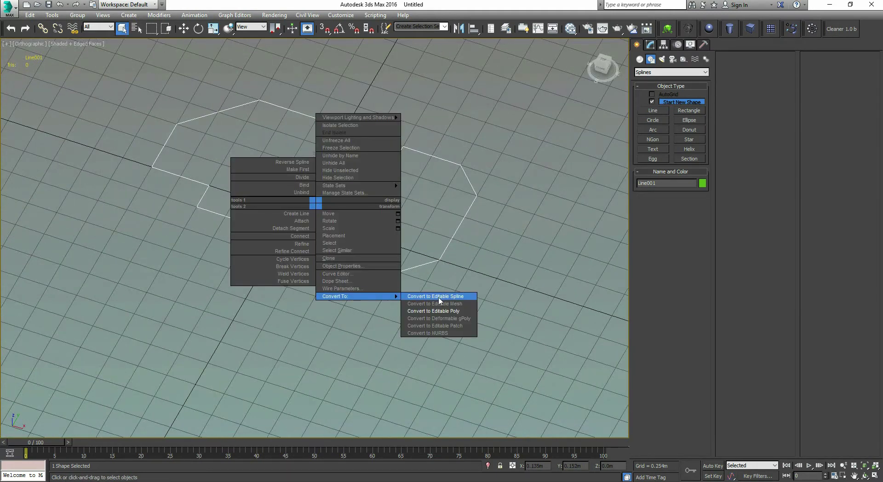
{"action": "left_click", "coordinate": [442, 311]}
Set up vertex editing of the flat polygon in the Top view with the grid hidden
{"action": "middle_click_drag", "start_coordinate": [345, 219], "coordinate": [323, 309], "text": "alt"}
{"action": "key", "text": "p"}
{"action": "key", "text": "z"}
{"action": "scroll", "coordinate": [339, 174], "scroll_direction": "up", "scroll_amount": 3}
{"action": "scroll", "coordinate": [359, 279], "scroll_direction": "down", "scroll_amount": 2}
{"action": "key", "text": "t"}
{"action": "scroll", "coordinate": [315, 301], "scroll_direction": "up", "scroll_amount": 5}
{"action": "key", "text": "1"}
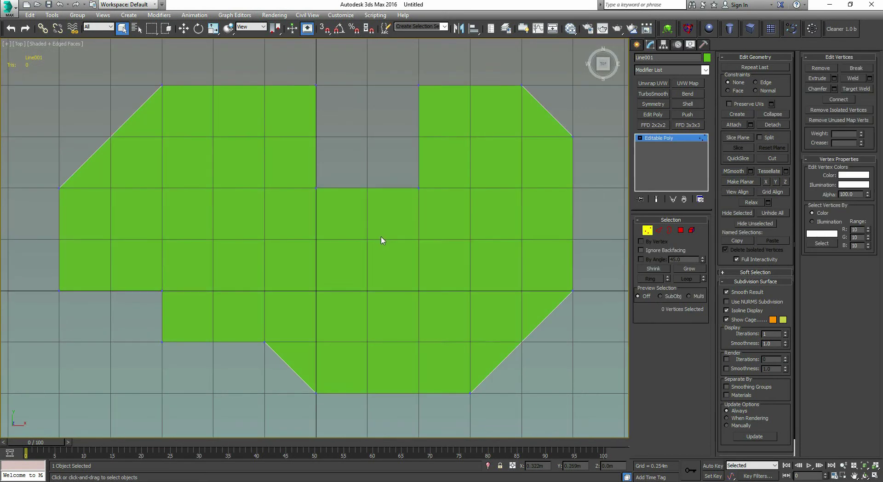
{"action": "key", "text": "g"}
{"action": "scroll", "coordinate": [330, 188], "scroll_direction": "down", "scroll_amount": 4}
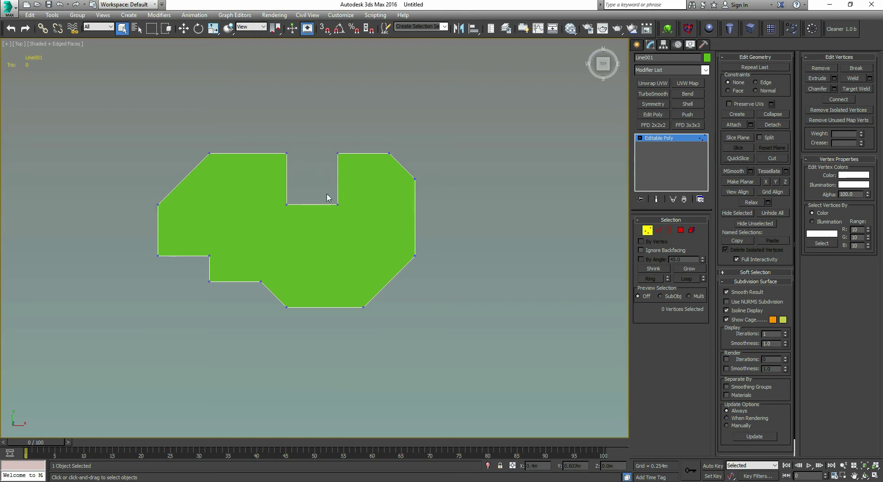
Connect the notch's lower-right corner to the upper-right and lower-right outer vertices, and its lower-left corner to the bottom vertex directly below
{"action": "left_click_drag", "start_coordinate": [325, 172], "coordinate": [381, 230]}
{"action": "left_click", "coordinate": [415, 179], "text": "ctrl"}
{"action": "key", "text": "ctrl+shift+e"}
{"action": "middle_click_drag", "start_coordinate": [370, 223], "coordinate": [429, 219]}
{"action": "left_click_drag", "start_coordinate": [389, 184], "coordinate": [408, 222]}
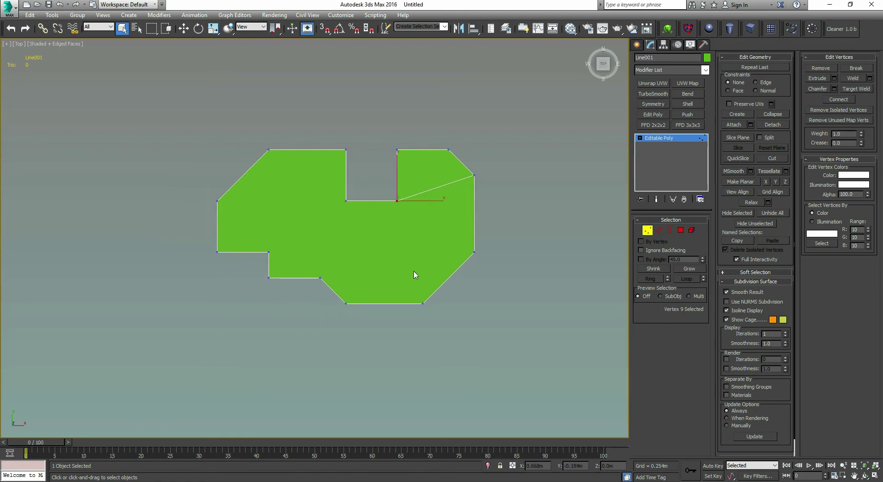
{"action": "left_click", "coordinate": [423, 304], "text": "ctrl"}
{"action": "key", "text": "ctrl+shift+e"}
{"action": "left_click", "coordinate": [346, 200]}
{"action": "left_click", "coordinate": [346, 304], "text": "ctrl"}
{"action": "key", "text": "ctrl+shift+e"}
Connect the step's inner corner vertex to the top vertex directly above it and to the notch's lower-left corner
{"action": "left_click", "coordinate": [320, 277]}
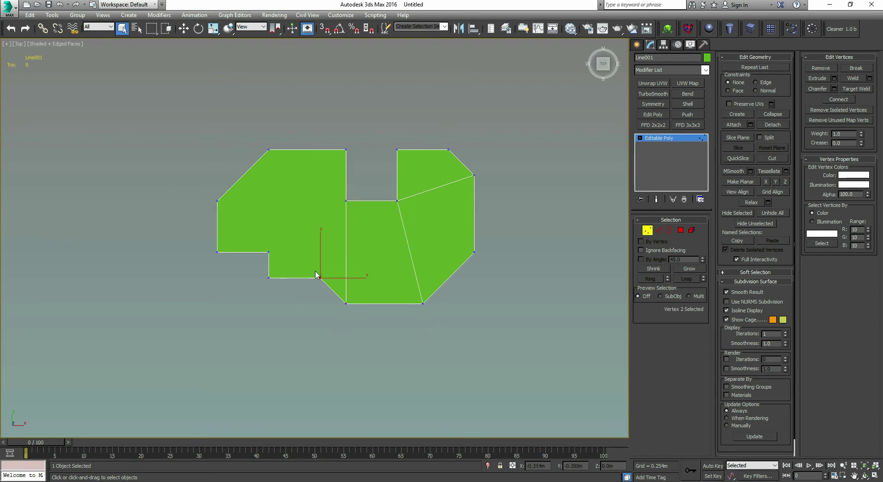
{"action": "left_click_drag", "start_coordinate": [283, 130], "coordinate": [250, 267]}
{"action": "key", "text": "ctrl+shift+e"}
{"action": "left_click_drag", "start_coordinate": [356, 137], "coordinate": [260, 261]}
{"action": "key", "text": "ctrl+shift+e"}
Cut an edge from the vertex ending the lower-left step, across the diagonal edge, up to the polygon's top edge
{"action": "middle_click_drag", "start_coordinate": [383, 210], "coordinate": [383, 227]}
{"action": "scroll", "coordinate": [340, 264], "scroll_direction": "up", "scroll_amount": 2}
{"action": "middle_click_drag", "start_coordinate": [316, 221], "coordinate": [337, 269]}
{"action": "key", "text": "alt+c"}
{"action": "left_click", "coordinate": [346, 316]}
{"action": "left_click", "coordinate": [343, 235]}
{"action": "left_click", "coordinate": [343, 136]}
{"action": "right_click", "coordinate": [343, 136]}
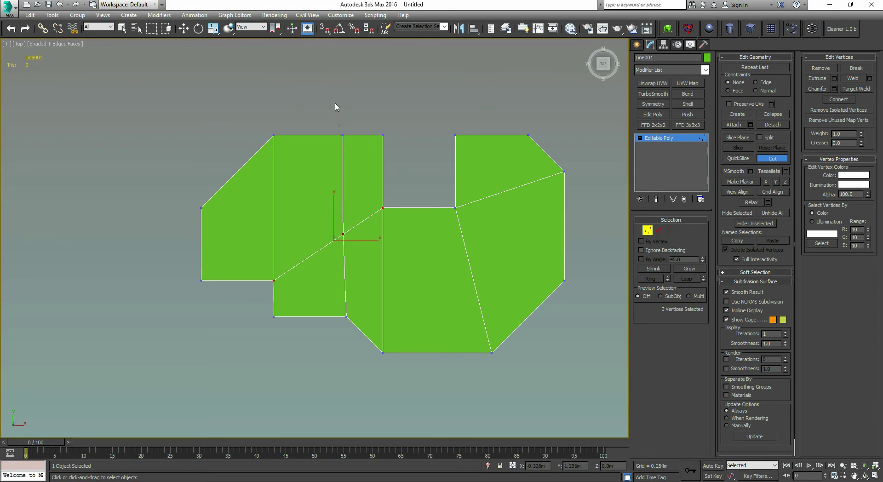
{"action": "middle_click_drag", "start_coordinate": [292, 152], "coordinate": [286, 172]}
{"action": "right_click", "coordinate": [320, 200]}
Leave vertex editing and give the flat shape thickness with a Shell modifier, outer amount 0.677 m
{"action": "middle_click_drag", "start_coordinate": [439, 251], "coordinate": [339, 217]}
{"action": "middle_click_drag", "start_coordinate": [317, 247], "coordinate": [396, 247]}
{"action": "scroll", "coordinate": [363, 226], "scroll_direction": "down", "scroll_amount": 2}
{"action": "middle_click_drag", "start_coordinate": [402, 280], "coordinate": [351, 237], "text": "alt"}
{"action": "scroll", "coordinate": [351, 236], "scroll_direction": "up", "scroll_amount": 2}
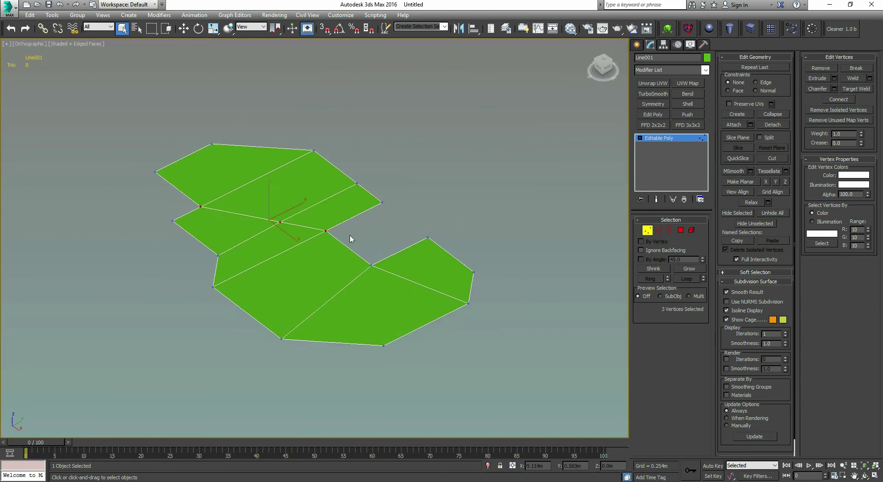
{"action": "key", "text": "1"}
{"action": "left_click", "coordinate": [690, 103]}
{"action": "left_click", "coordinate": [691, 105]}
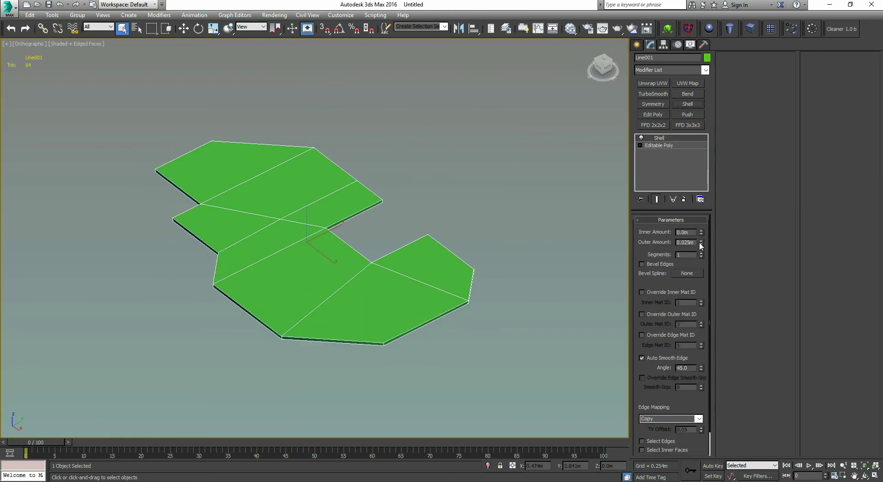
{"action": "left_click_drag", "start_coordinate": [701, 242], "coordinate": [354, 87]}
{"action": "middle_click_drag", "start_coordinate": [354, 88], "coordinate": [325, 252], "text": "alt"}
{"action": "key", "text": "p"}
{"action": "scroll", "coordinate": [313, 233], "scroll_direction": "down", "scroll_amount": 1}
{"action": "scroll", "coordinate": [325, 253], "scroll_direction": "down", "scroll_amount": 1}
{"action": "middle_click_drag", "start_coordinate": [416, 265], "coordinate": [339, 249]}
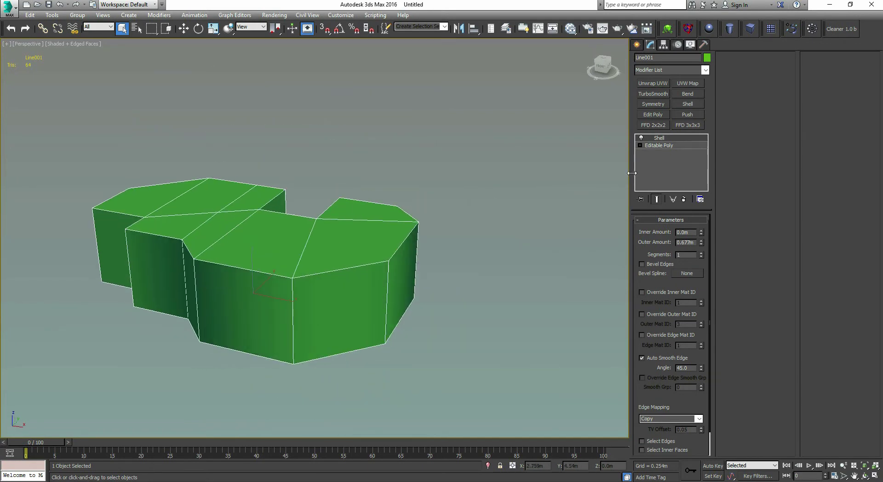
Collapse the shelled object's modifier stack and convert it to an Editable Poly
{"action": "right_click", "coordinate": [663, 163]}
{"action": "left_click", "coordinate": [690, 257]}
{"action": "middle_click_drag", "start_coordinate": [401, 242], "coordinate": [497, 221]}
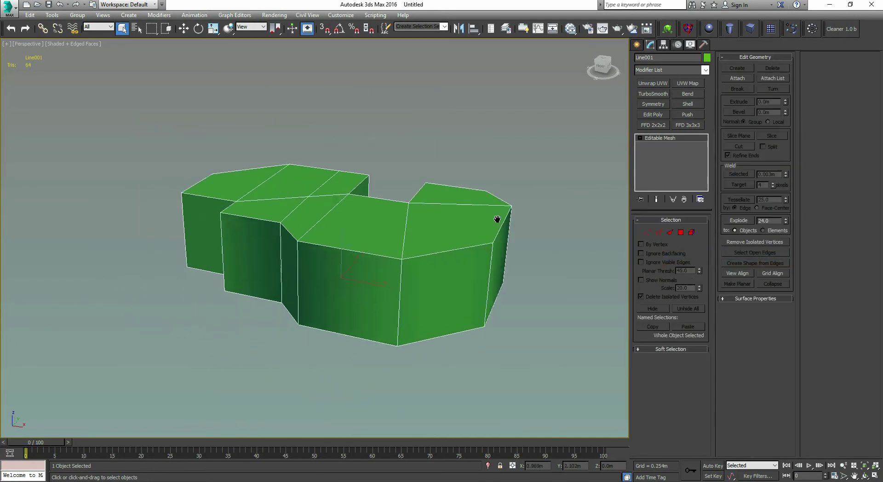
{"action": "right_click", "coordinate": [678, 158]}
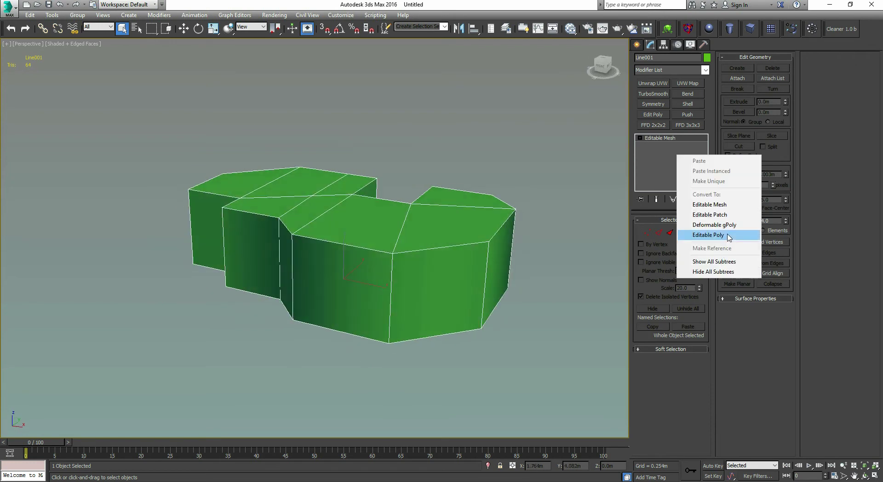
{"action": "left_click", "coordinate": [709, 235]}
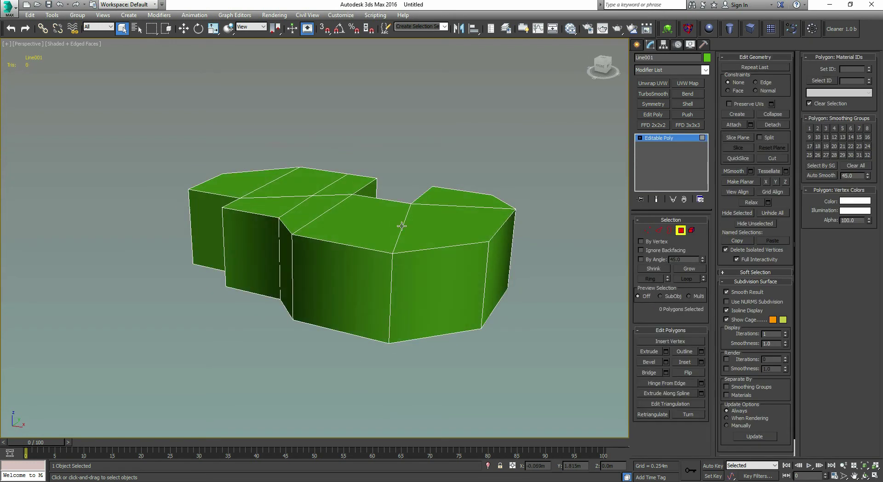
Auto-smooth all polygons of the solid with a threshold of 45
{"action": "middle_click_drag", "start_coordinate": [419, 278], "coordinate": [360, 308]}
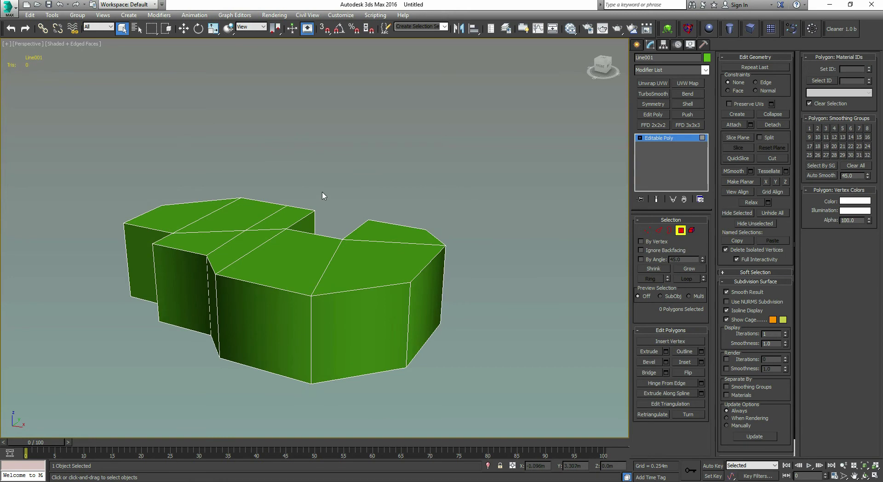
{"action": "scroll", "coordinate": [360, 232], "scroll_direction": "down", "scroll_amount": 3}
{"action": "middle_click_drag", "start_coordinate": [379, 252], "coordinate": [352, 262], "text": "alt"}
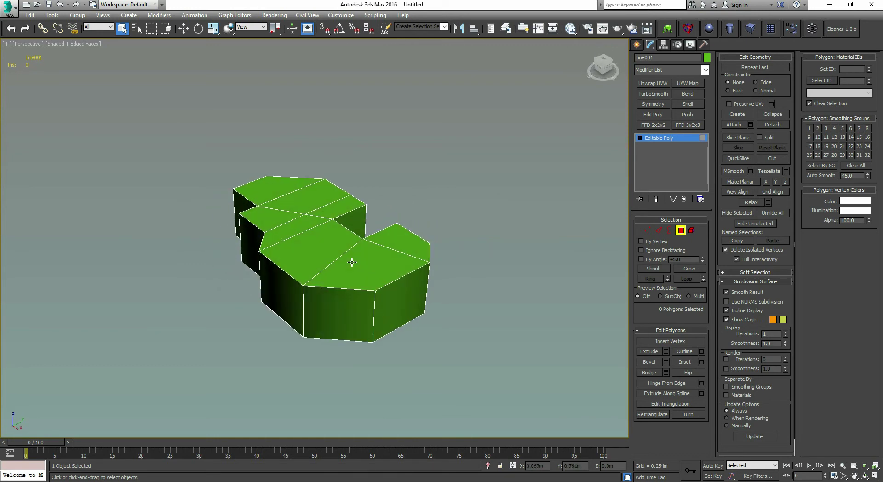
{"action": "key", "text": "ctrl+a"}
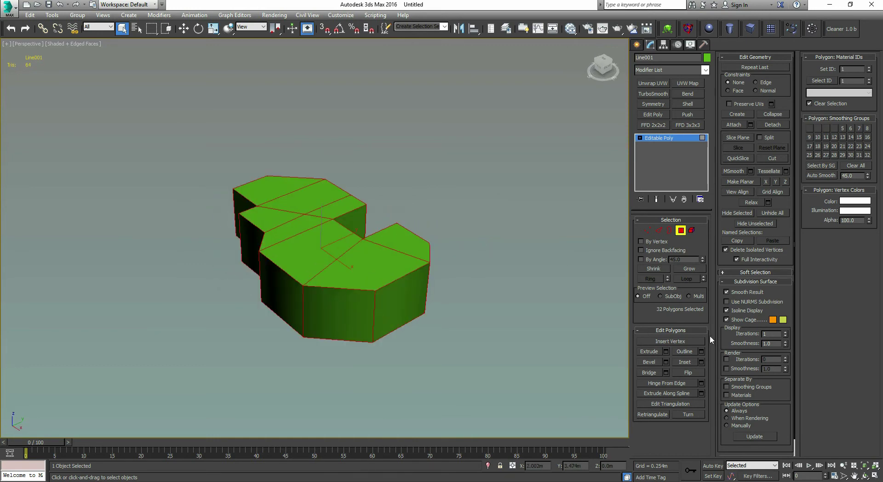
{"action": "left_click", "coordinate": [834, 174]}
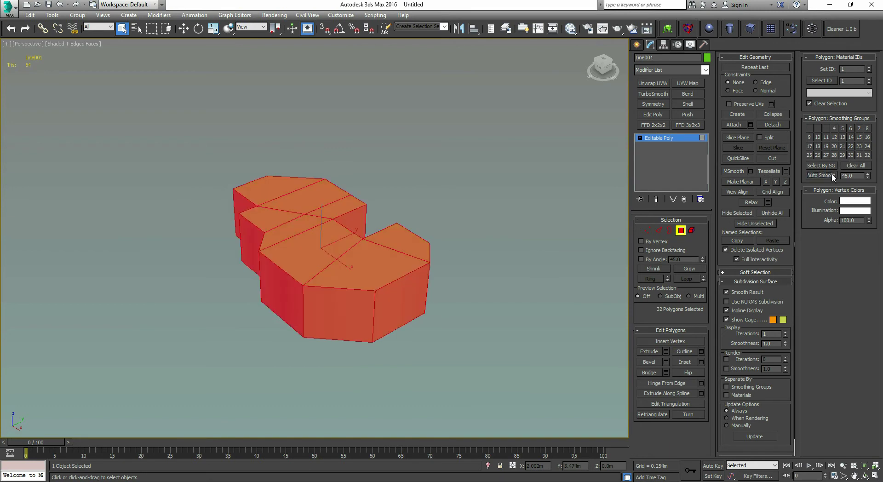
{"action": "left_click", "coordinate": [476, 267]}
Hide the edge display and auto-smooth all polygons with a threshold of 20.7, checking the shading of the side faces
{"action": "middle_click_drag", "start_coordinate": [309, 290], "coordinate": [248, 254], "text": "alt"}
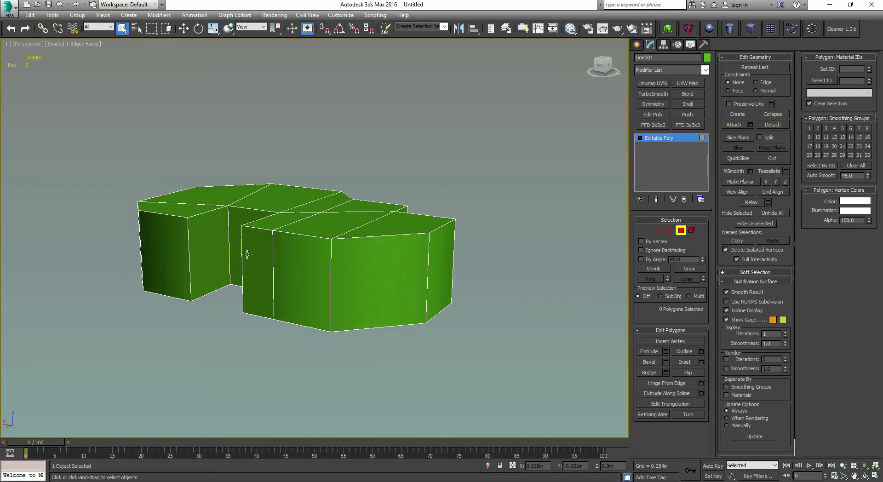
{"action": "key", "text": "F4"}
{"action": "scroll", "coordinate": [353, 257], "scroll_direction": "up", "scroll_amount": 4}
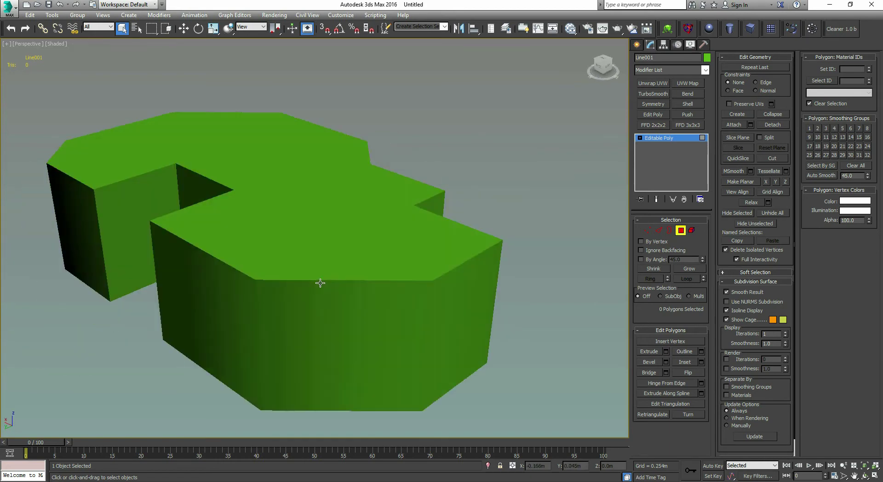
{"action": "scroll", "coordinate": [321, 283], "scroll_direction": "down", "scroll_amount": 4}
{"action": "key", "text": "ctrl+a"}
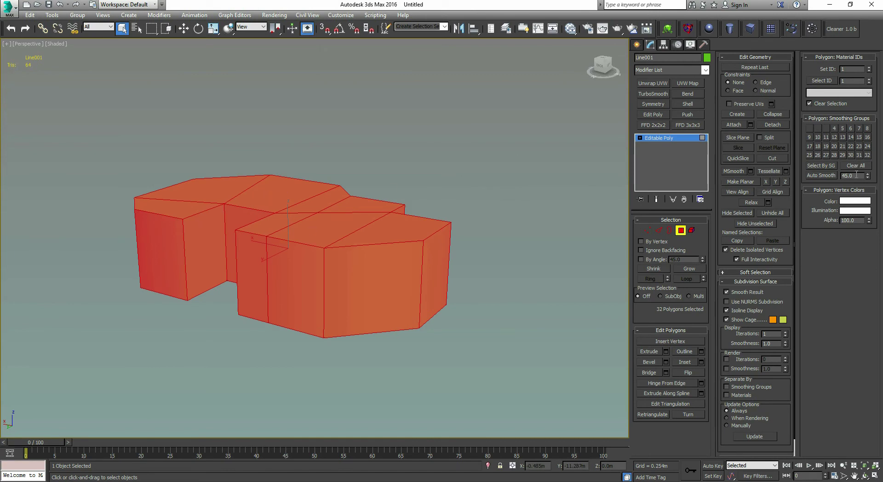
{"action": "left_click_drag", "start_coordinate": [869, 178], "coordinate": [875, 200]}
{"action": "left_click", "coordinate": [827, 176]}
{"action": "middle_click_drag", "start_coordinate": [348, 256], "coordinate": [373, 254]}
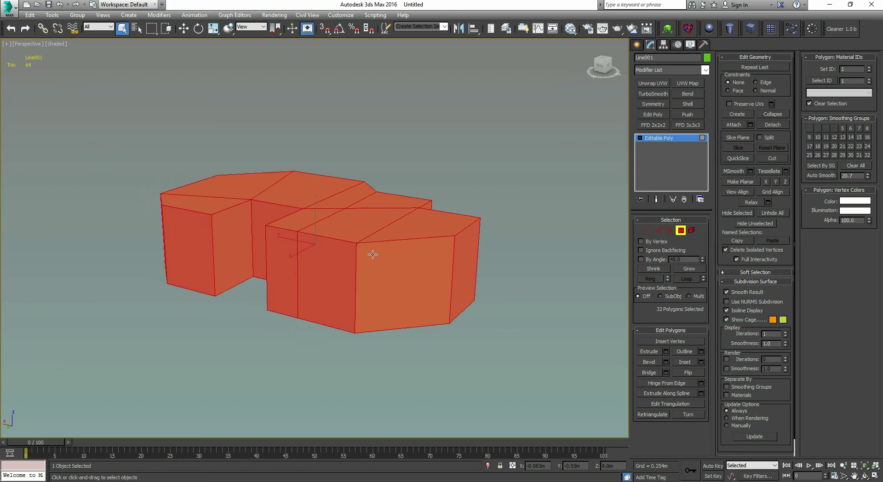
{"action": "left_click", "coordinate": [486, 300]}
{"action": "middle_click_drag", "start_coordinate": [402, 284], "coordinate": [343, 261], "text": "alt"}
{"action": "middle_click_drag", "start_coordinate": [425, 252], "coordinate": [561, 212], "text": "alt"}
{"action": "mouse_move", "coordinate": [414, 276]}
{"action": "middle_mouse_down", "text": "alt"}
{"action": "mouse_move", "coordinate": [400, 286]}
{"action": "mouse_move", "coordinate": [428, 269]}
{"action": "middle_mouse_up", "text": "alt"}
Apply an Unwrap UVW modifier to the object, open its UV editor and turn off the checker background
{"action": "key", "text": "ctrl+a"}
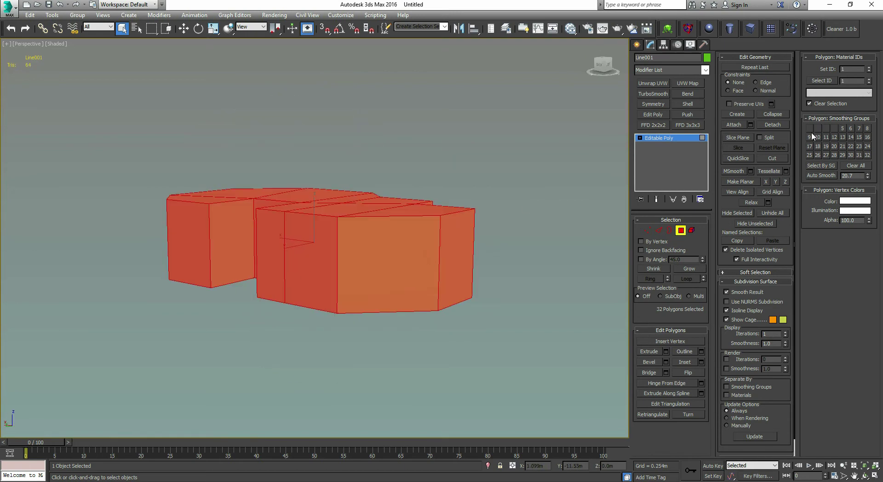
{"action": "middle_click_drag", "start_coordinate": [475, 198], "coordinate": [511, 220], "text": "alt"}
{"action": "key", "text": "4"}
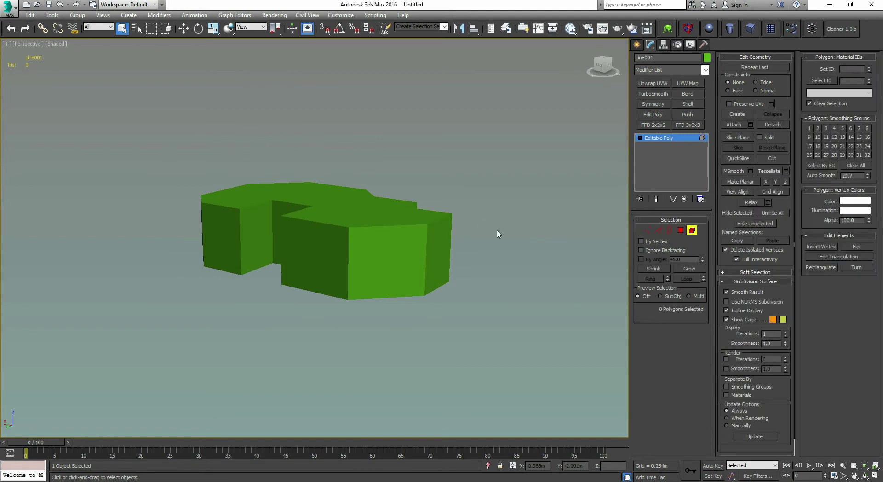
{"action": "left_click", "coordinate": [649, 84]}
{"action": "left_click", "coordinate": [672, 328]}
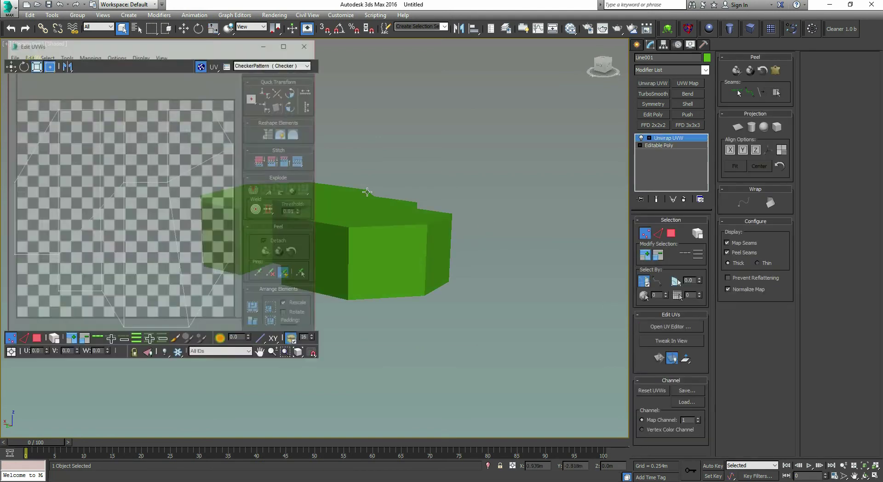
{"action": "left_click", "coordinate": [202, 65]}
{"action": "left_click", "coordinate": [147, 97]}
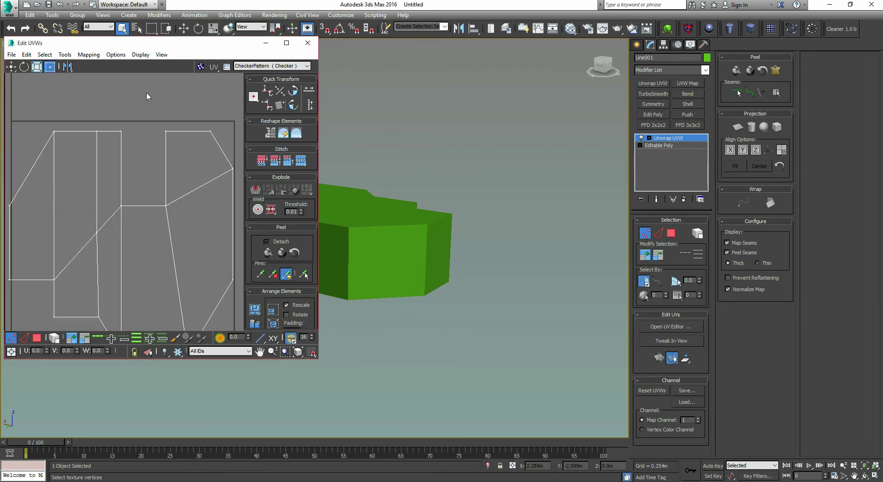
Select all UV polygons, flatten them by smoothing group and deselect the resulting UV pieces
{"action": "scroll", "coordinate": [50, 121], "scroll_direction": "down", "scroll_amount": 3}
{"action": "middle_click_drag", "start_coordinate": [163, 156], "coordinate": [182, 201]}
{"action": "scroll", "coordinate": [159, 172], "scroll_direction": "down", "scroll_amount": 2}
{"action": "scroll", "coordinate": [148, 235], "scroll_direction": "up", "scroll_amount": 2}
{"action": "key", "text": "3"}
{"action": "key", "text": "ctrl+a"}
{"action": "scroll", "coordinate": [182, 201], "scroll_direction": "down", "scroll_amount": 2}
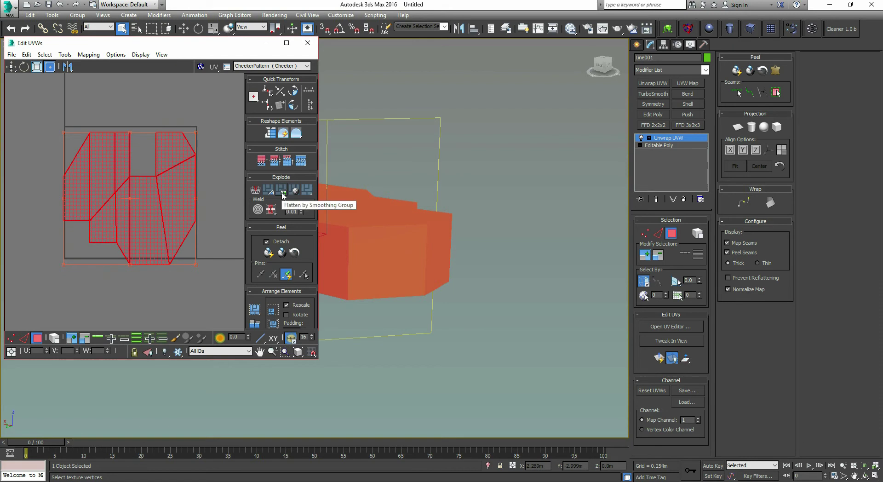
{"action": "left_click", "coordinate": [284, 196]}
{"action": "scroll", "coordinate": [115, 188], "scroll_direction": "up", "scroll_amount": 3}
{"action": "middle_click_drag", "start_coordinate": [73, 217], "coordinate": [63, 188]}
{"action": "left_click", "coordinate": [229, 174]}
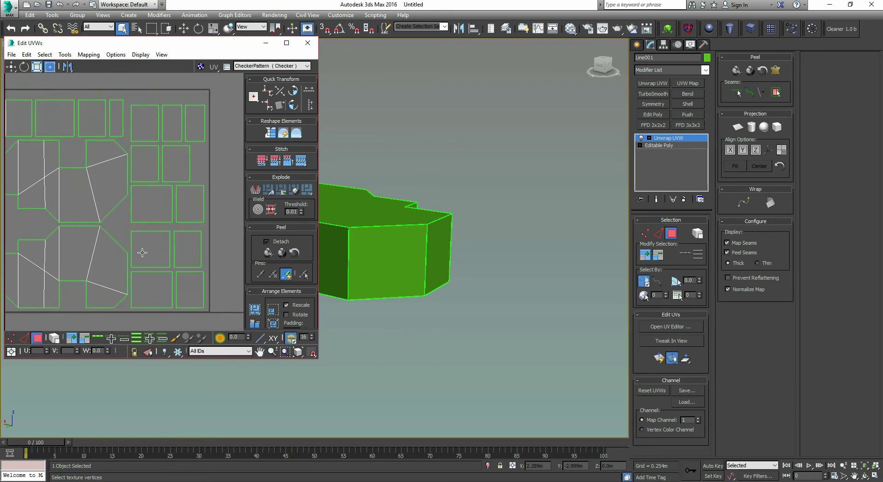
{"action": "middle_click_drag", "start_coordinate": [113, 217], "coordinate": [130, 191]}
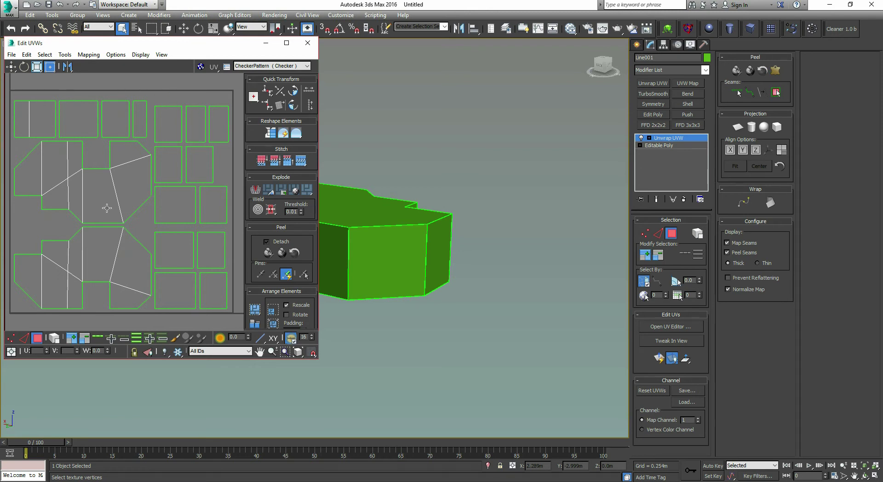
Close the UV editor, collapse the unwrapped object to an Editable Poly and show its edges in the shaded view
{"action": "left_click", "coordinate": [308, 43]}
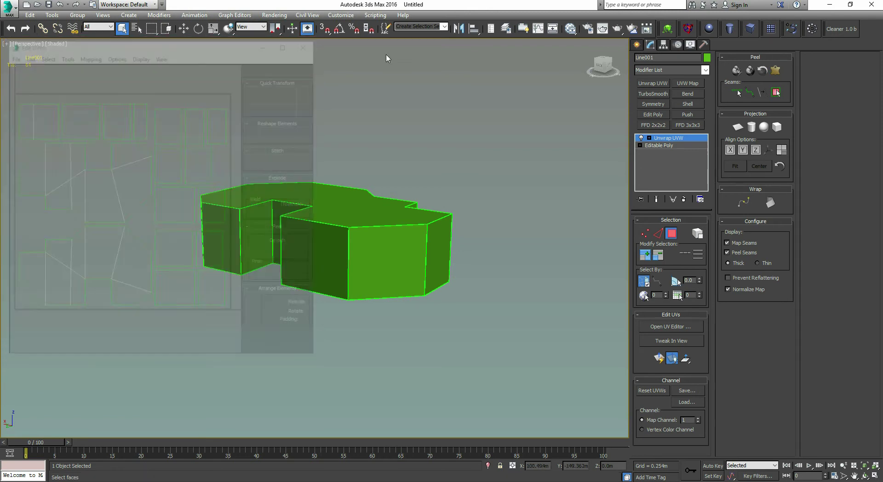
{"action": "right_click", "coordinate": [661, 161]}
{"action": "left_click", "coordinate": [689, 250]}
{"action": "middle_click_drag", "start_coordinate": [414, 239], "coordinate": [368, 222], "text": "alt"}
{"action": "key", "text": "F4"}
Examine the top polygons and side faces of the collapsed model from several angles
{"action": "scroll", "coordinate": [357, 267], "scroll_direction": "up", "scroll_amount": 4}
{"action": "scroll", "coordinate": [399, 236], "scroll_direction": "down", "scroll_amount": 4}
{"action": "middle_click_drag", "start_coordinate": [313, 224], "coordinate": [333, 247], "text": "alt"}
{"action": "scroll", "coordinate": [325, 272], "scroll_direction": "up", "scroll_amount": 3}
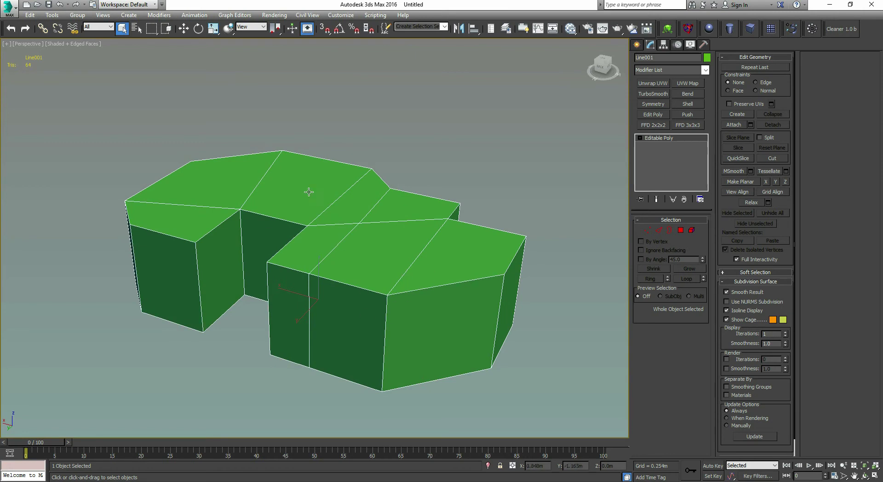
{"action": "middle_click_drag", "start_coordinate": [404, 211], "coordinate": [268, 196]}
{"action": "scroll", "coordinate": [312, 225], "scroll_direction": "down", "scroll_amount": 3}
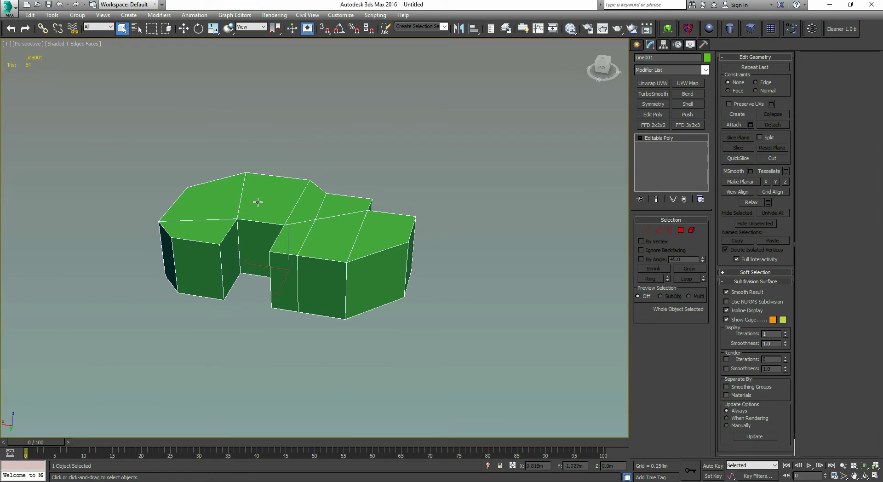
{"action": "middle_click_drag", "start_coordinate": [271, 207], "coordinate": [258, 239], "text": "alt"}
{"action": "scroll", "coordinate": [355, 211], "scroll_direction": "up", "scroll_amount": 3}
{"action": "middle_click_drag", "start_coordinate": [318, 161], "coordinate": [247, 240]}
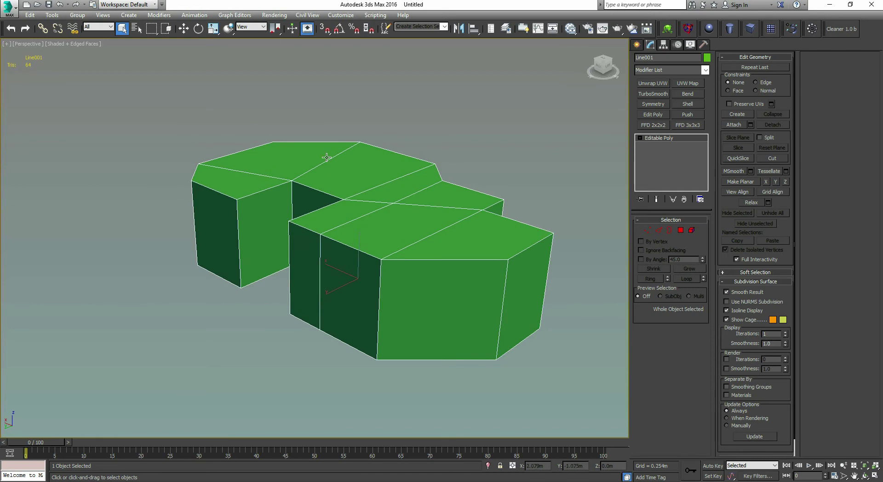
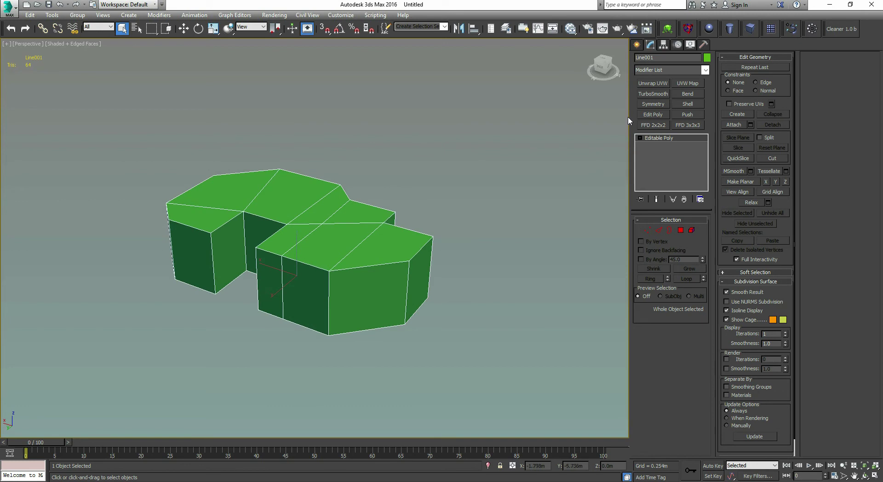
Add an Edit Poly modifier and insert SwiftLoop edge loops around the side faces, close to the top and bottom edges
{"action": "left_click", "coordinate": [646, 116]}
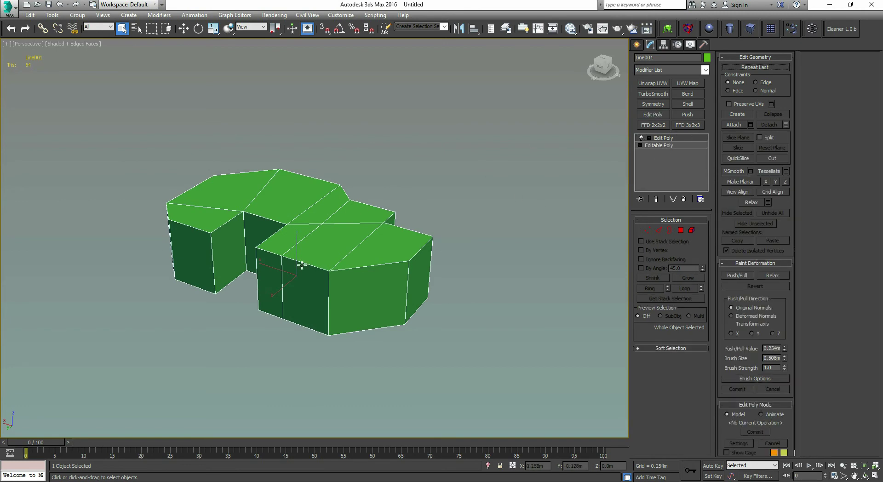
{"action": "scroll", "coordinate": [362, 209], "scroll_direction": "up", "scroll_amount": 3}
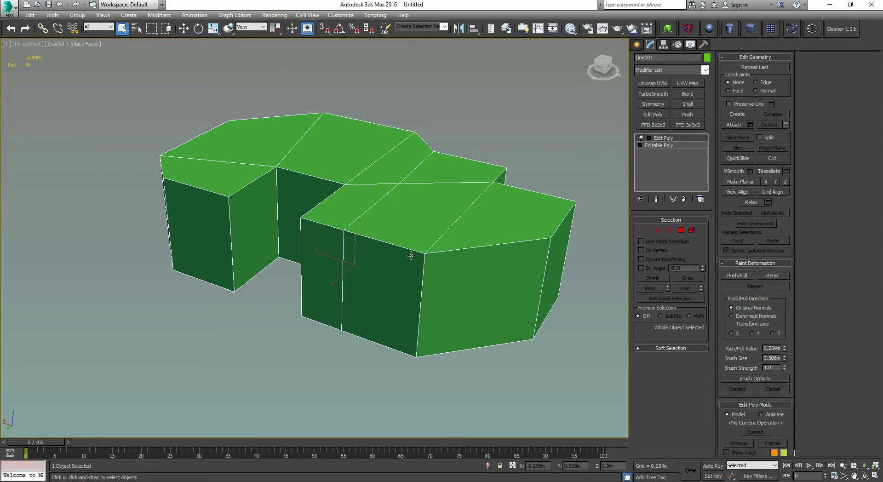
{"action": "key", "text": "alt+s"}
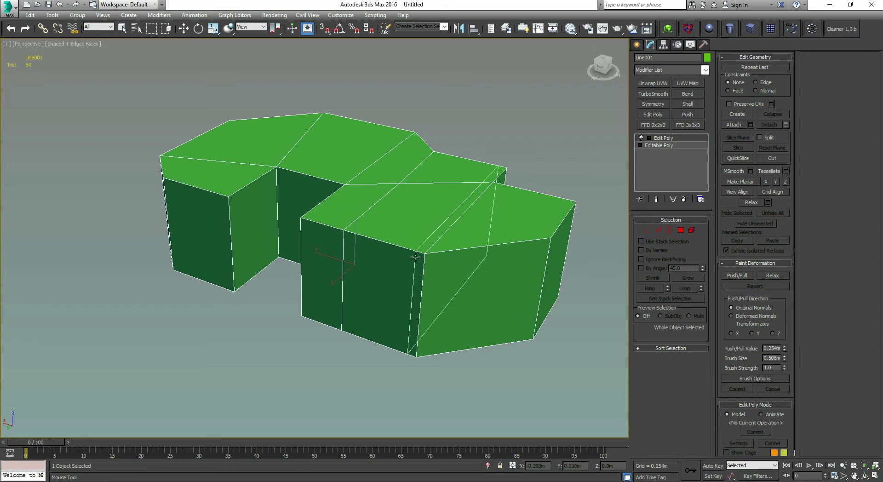
{"action": "left_click", "coordinate": [421, 262]}
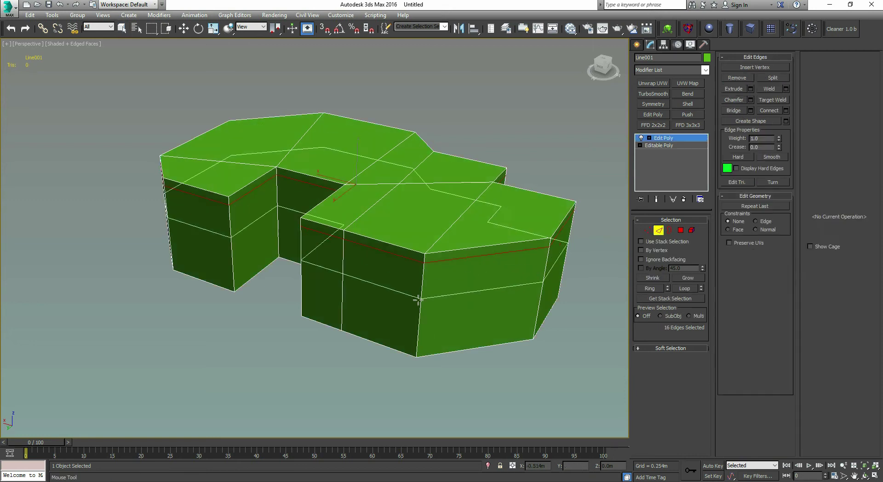
{"action": "left_click", "coordinate": [413, 338]}
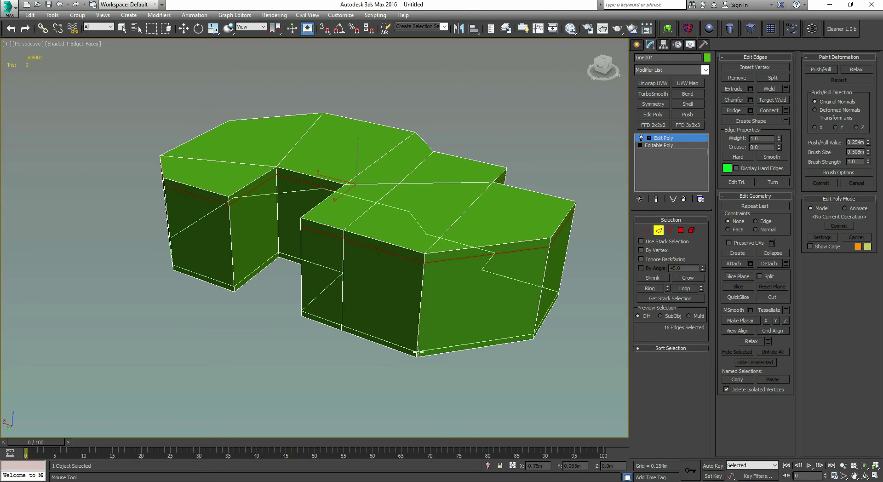
Insert SwiftLoop support loops close to both sides of the vertical corner edges at the end block and around the small notch
{"action": "left_click", "coordinate": [415, 276]}
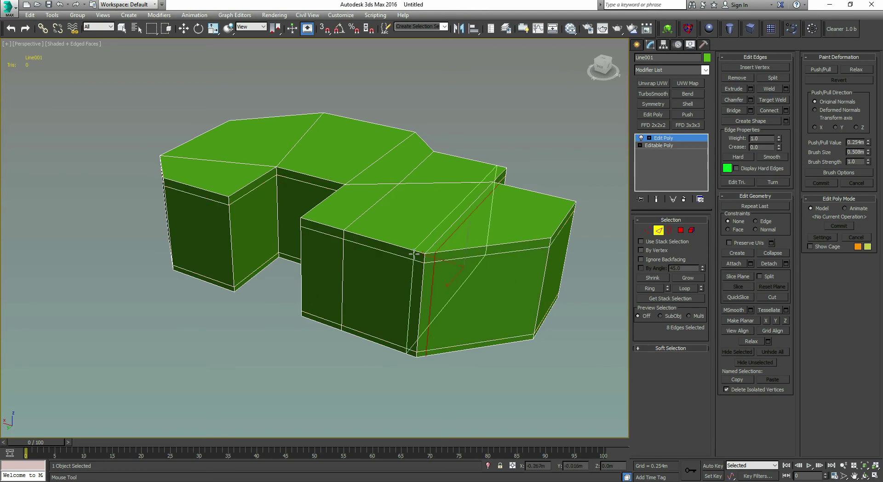
{"action": "left_click", "coordinate": [541, 239]}
{"action": "mouse_move", "coordinate": [541, 238]}
{"action": "middle_mouse_down", "text": "alt"}
{"action": "mouse_move", "coordinate": [519, 231]}
{"action": "mouse_move", "coordinate": [543, 224]}
{"action": "middle_mouse_up", "text": "alt"}
{"action": "middle_click_drag", "start_coordinate": [543, 225], "coordinate": [391, 244]}
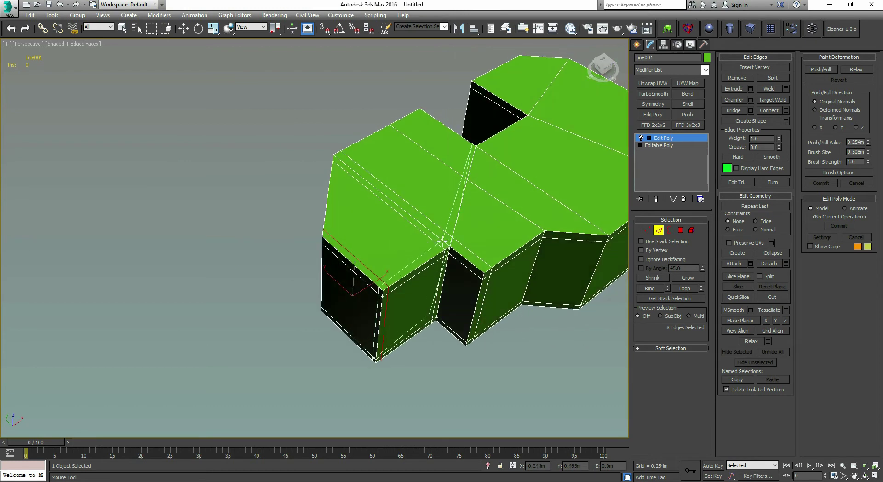
{"action": "left_click", "coordinate": [410, 265]}
{"action": "middle_click_drag", "start_coordinate": [394, 237], "coordinate": [347, 173], "text": "alt"}
{"action": "scroll", "coordinate": [365, 205], "scroll_direction": "up", "scroll_amount": 4}
{"action": "middle_click_drag", "start_coordinate": [364, 205], "coordinate": [417, 216], "text": "alt"}
{"action": "left_click", "coordinate": [418, 216]}
{"action": "middle_click_drag", "start_coordinate": [441, 281], "coordinate": [349, 202], "text": "alt"}
{"action": "scroll", "coordinate": [369, 173], "scroll_direction": "down", "scroll_amount": 3}
{"action": "left_click", "coordinate": [338, 211]}
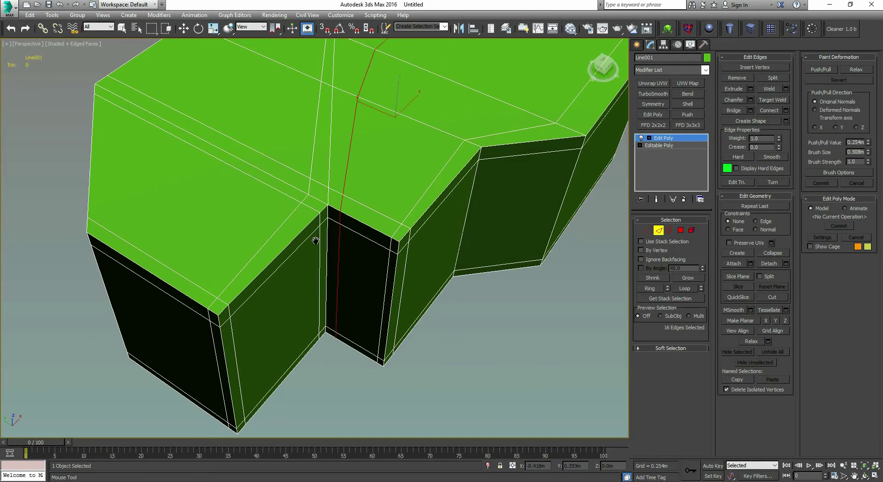
Try to shift the short upper edge beside the small notch's outer corner slightly along Y
{"action": "scroll", "coordinate": [317, 241], "scroll_direction": "up", "scroll_amount": 3}
{"action": "key", "text": "1"}
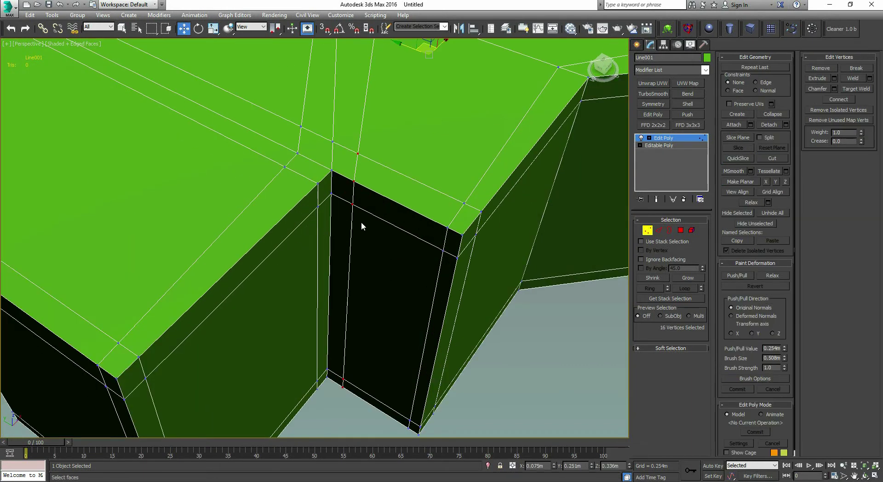
{"action": "key", "text": "2"}
{"action": "left_click", "coordinate": [444, 240]}
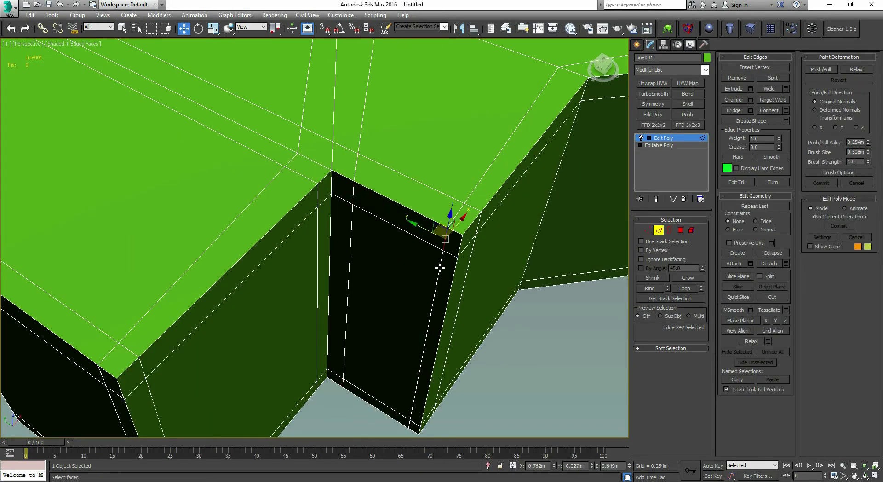
{"action": "left_click_drag", "start_coordinate": [411, 224], "coordinate": [408, 222]}
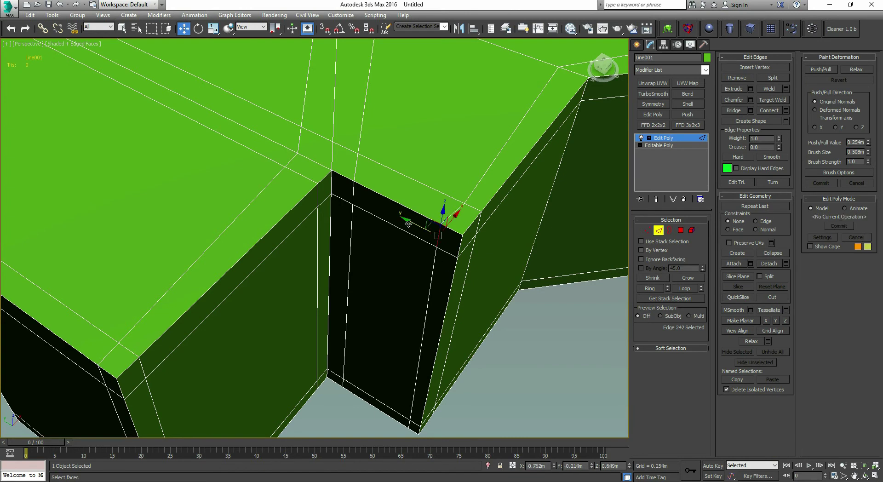
Inspect the support loops around the notch corners, clearing the edge selection and leaving edge editing
{"action": "scroll", "coordinate": [408, 222], "scroll_direction": "down", "scroll_amount": 10}
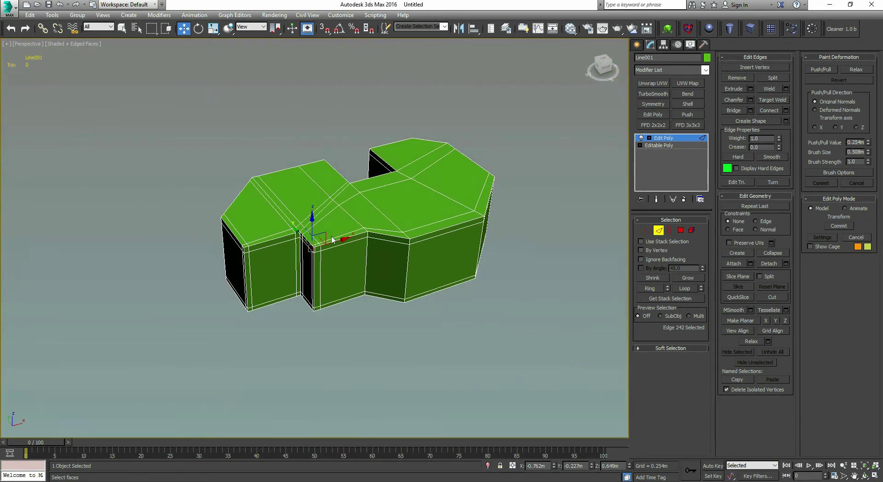
{"action": "middle_click_drag", "start_coordinate": [332, 239], "coordinate": [381, 250], "text": "alt"}
{"action": "scroll", "coordinate": [371, 233], "scroll_direction": "up", "scroll_amount": 5}
{"action": "scroll", "coordinate": [371, 234], "scroll_direction": "down", "scroll_amount": 3}
{"action": "scroll", "coordinate": [371, 233], "scroll_direction": "up", "scroll_amount": 4}
{"action": "scroll", "coordinate": [371, 234], "scroll_direction": "down", "scroll_amount": 3}
{"action": "middle_click_drag", "start_coordinate": [337, 347], "coordinate": [348, 301]}
{"action": "scroll", "coordinate": [348, 301], "scroll_direction": "up", "scroll_amount": 3}
{"action": "left_click", "coordinate": [331, 353]}
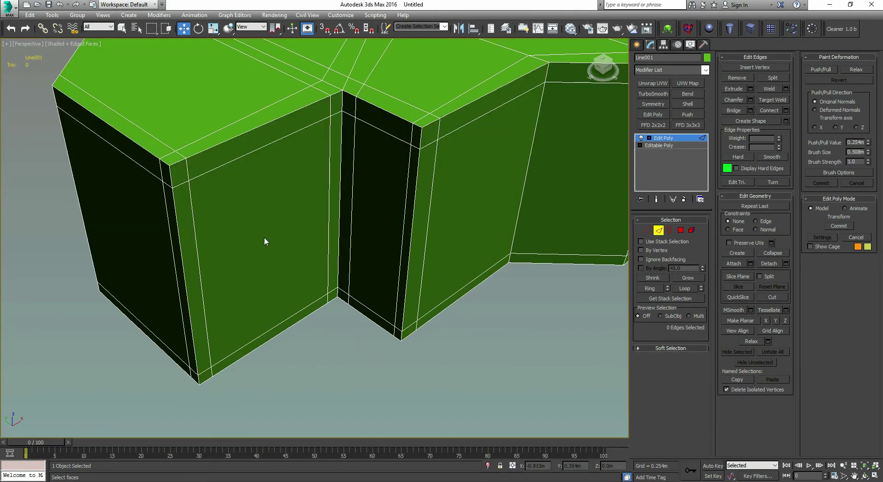
{"action": "middle_click_drag", "start_coordinate": [285, 201], "coordinate": [277, 243]}
{"action": "key", "text": "2"}
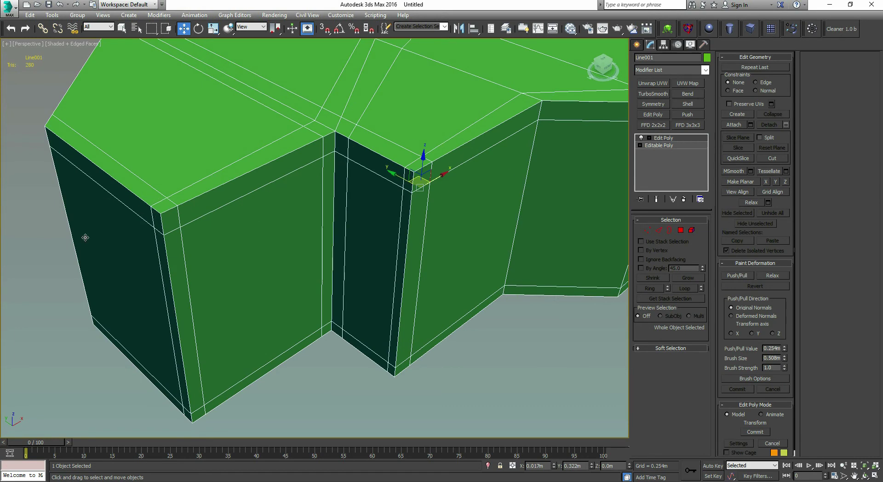
Apply a TurboSmooth modifier with 3 iterations to the object and hide the edge display
{"action": "left_click", "coordinate": [648, 95]}
{"action": "middle_click_drag", "start_coordinate": [322, 230], "coordinate": [339, 238]}
{"action": "key", "text": "F4"}
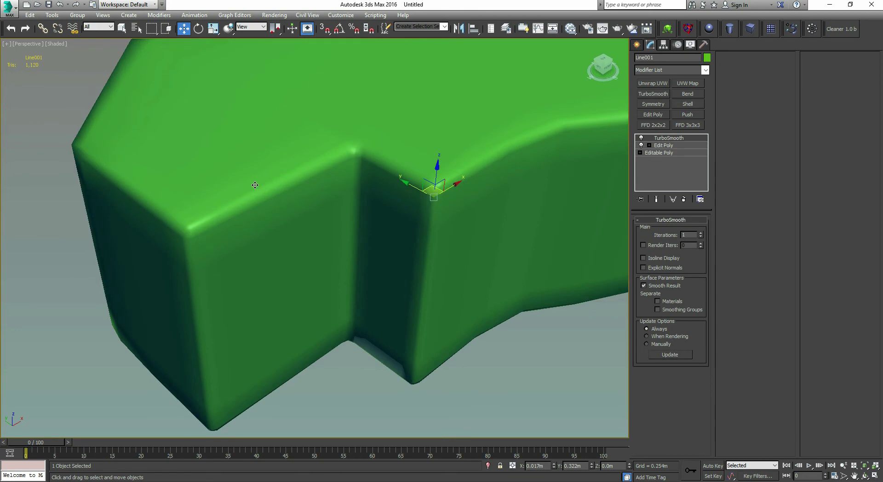
{"action": "left_click", "coordinate": [701, 233]}
{"action": "left_click", "coordinate": [701, 233]}
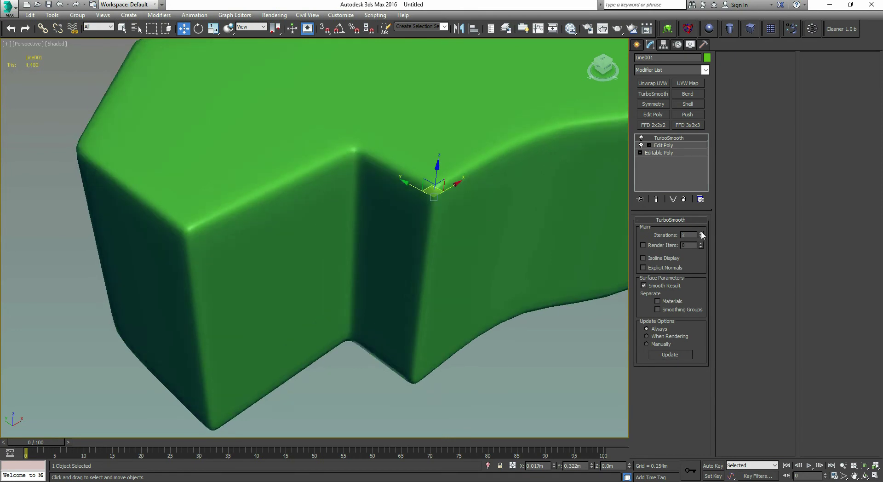
Examine the smoothed solid's corners, notches and curved sides from several angles
{"action": "middle_click_drag", "start_coordinate": [381, 222], "coordinate": [296, 208], "text": "alt"}
{"action": "scroll", "coordinate": [296, 208], "scroll_direction": "down", "scroll_amount": 5}
{"action": "middle_click_drag", "start_coordinate": [408, 231], "coordinate": [404, 250], "text": "alt"}
{"action": "middle_click_drag", "start_coordinate": [566, 313], "coordinate": [438, 289], "text": "alt"}
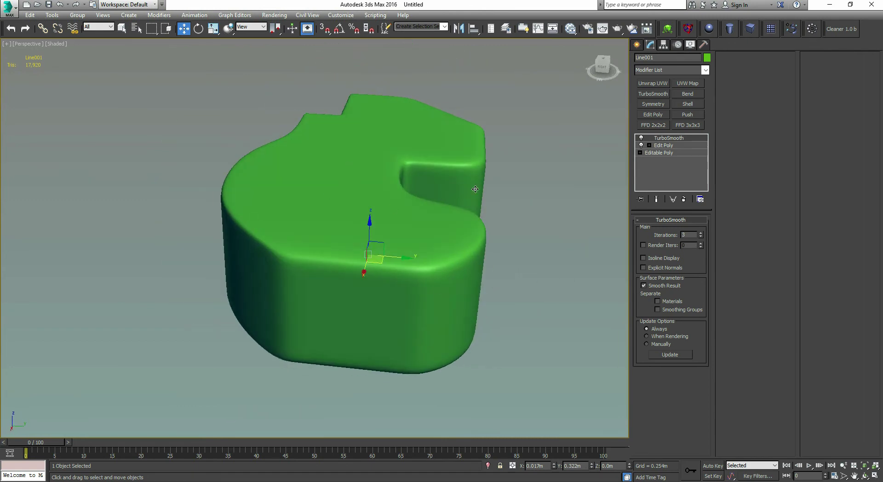
{"action": "middle_click_drag", "start_coordinate": [266, 254], "coordinate": [354, 224], "text": "alt"}
{"action": "middle_click_drag", "start_coordinate": [300, 156], "coordinate": [387, 200], "text": "alt"}
{"action": "scroll", "coordinate": [387, 201], "scroll_direction": "up", "scroll_amount": 3}
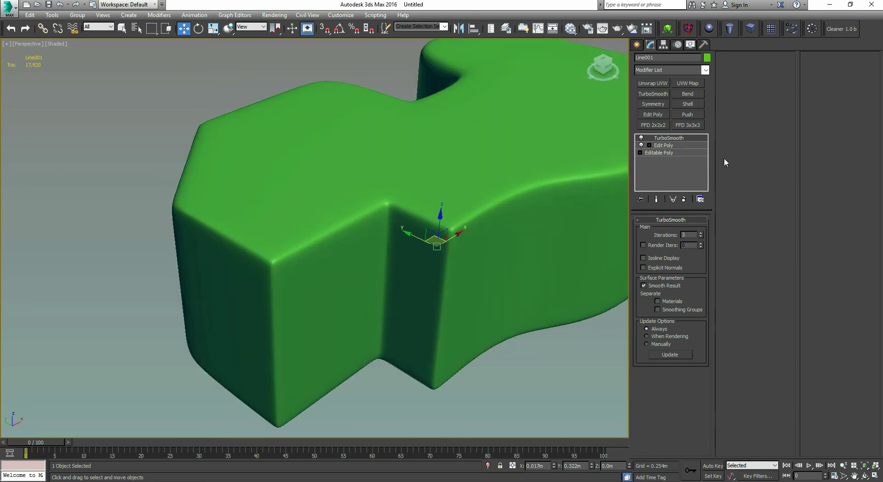
Show the edges again, compare the cage with the smoothed end result and delete the Edit Poly modifier holding the support loops
{"action": "left_click", "coordinate": [679, 145]}
{"action": "middle_click_drag", "start_coordinate": [299, 272], "coordinate": [336, 257]}
{"action": "key", "text": "F4"}
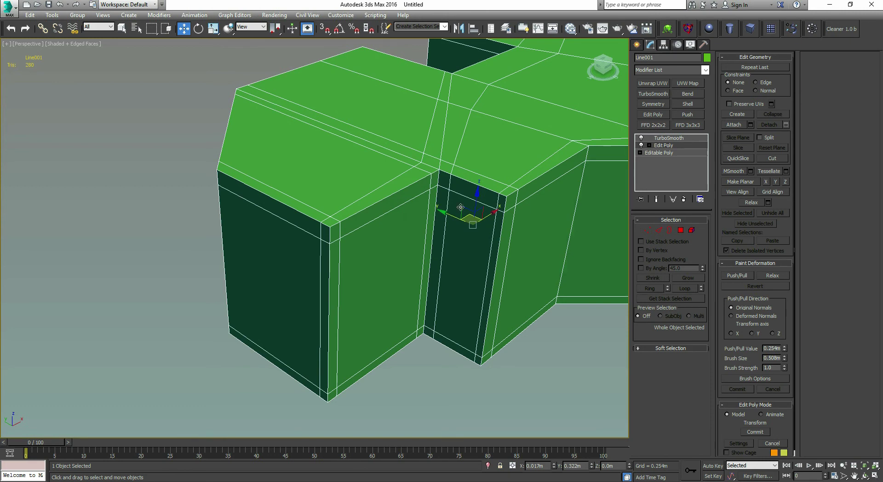
{"action": "left_click", "coordinate": [657, 201]}
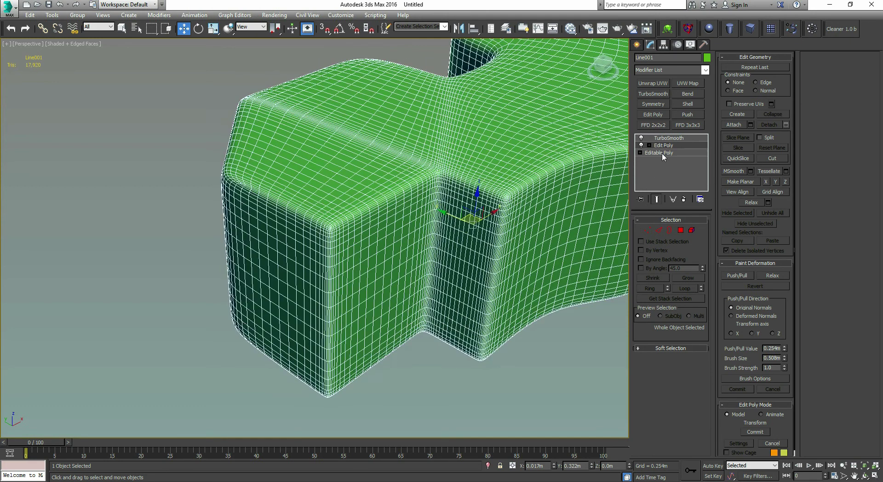
{"action": "left_click", "coordinate": [657, 199]}
{"action": "left_click", "coordinate": [657, 198]}
{"action": "left_click", "coordinate": [683, 199]}
Check the smoothing without support loops, turn TurboSmooth off and insert a fresh Edit Poly modifier beneath it
{"action": "left_click", "coordinate": [652, 140]}
{"action": "middle_click_drag", "start_coordinate": [464, 163], "coordinate": [331, 224]}
{"action": "scroll", "coordinate": [331, 223], "scroll_direction": "down", "scroll_amount": 1}
{"action": "mouse_move", "coordinate": [294, 152]}
{"action": "middle_mouse_down", "text": "alt"}
{"action": "mouse_move", "coordinate": [301, 164]}
{"action": "mouse_move", "coordinate": [270, 227]}
{"action": "mouse_move", "coordinate": [297, 143]}
{"action": "middle_mouse_up", "text": "alt"}
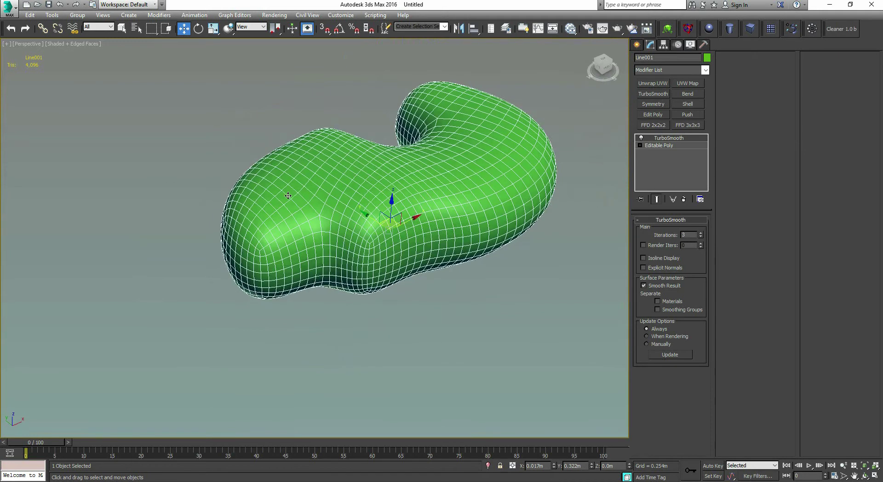
{"action": "left_click", "coordinate": [641, 138]}
{"action": "left_click", "coordinate": [678, 146]}
{"action": "left_click", "coordinate": [653, 114]}
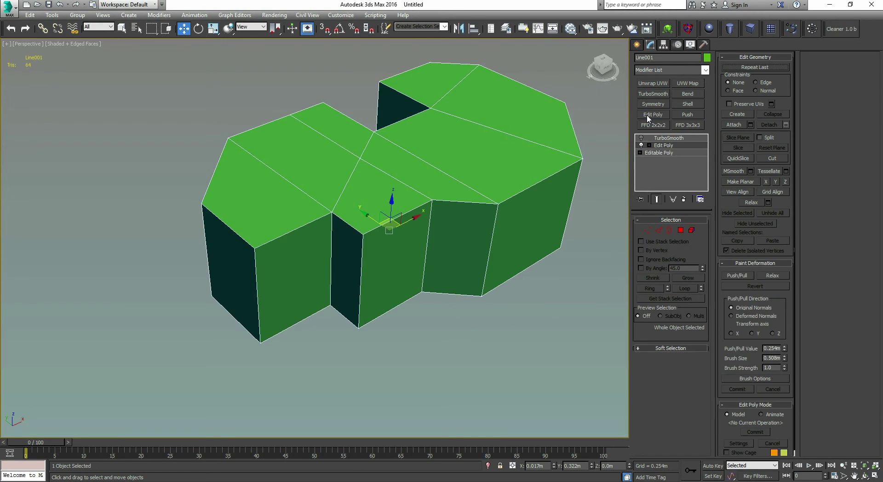
Select all sharp edges of the solid at edge level, leaving the flat connecting edges unselected
{"action": "middle_click_drag", "start_coordinate": [334, 183], "coordinate": [448, 198], "text": "alt"}
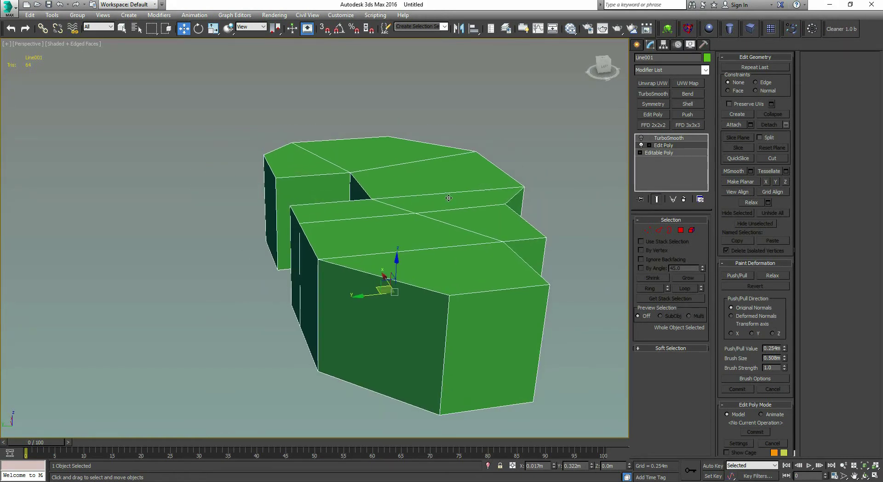
{"action": "left_click", "coordinate": [659, 230]}
{"action": "middle_click_drag", "start_coordinate": [429, 240], "coordinate": [342, 226], "text": "alt"}
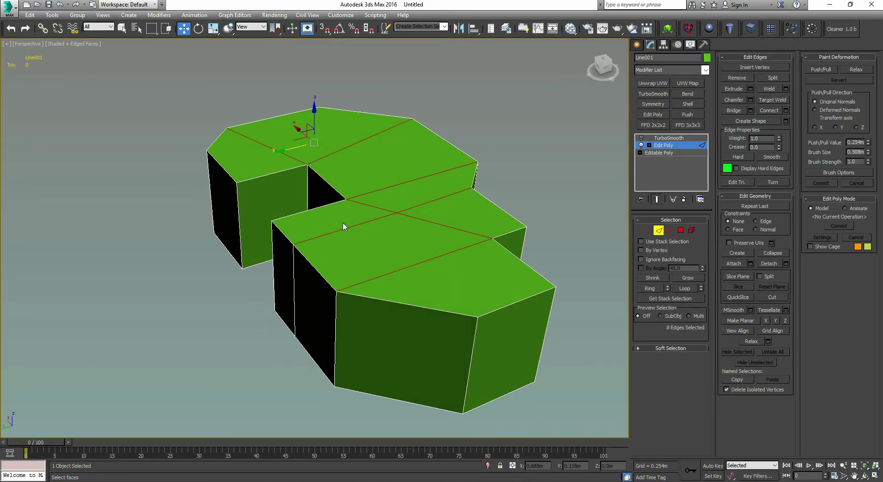
{"action": "left_click", "coordinate": [175, 299]}
{"action": "middle_click_drag", "start_coordinate": [270, 244], "coordinate": [500, 236], "text": "alt"}
{"action": "key", "text": "ctrl+a"}
{"action": "middle_click_drag", "start_coordinate": [349, 250], "coordinate": [363, 242], "text": "alt"}
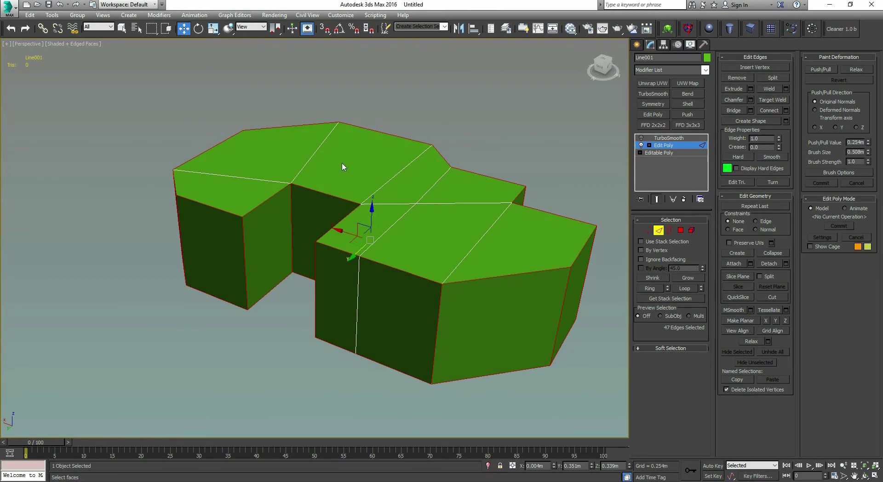
{"action": "middle_click_drag", "start_coordinate": [371, 277], "coordinate": [416, 291], "text": "alt"}
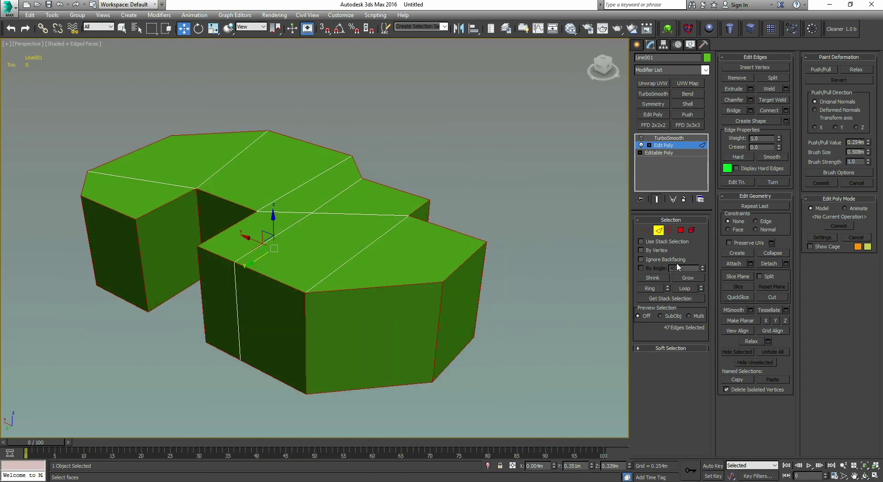
{"action": "middle_click_drag", "start_coordinate": [366, 268], "coordinate": [354, 115]}
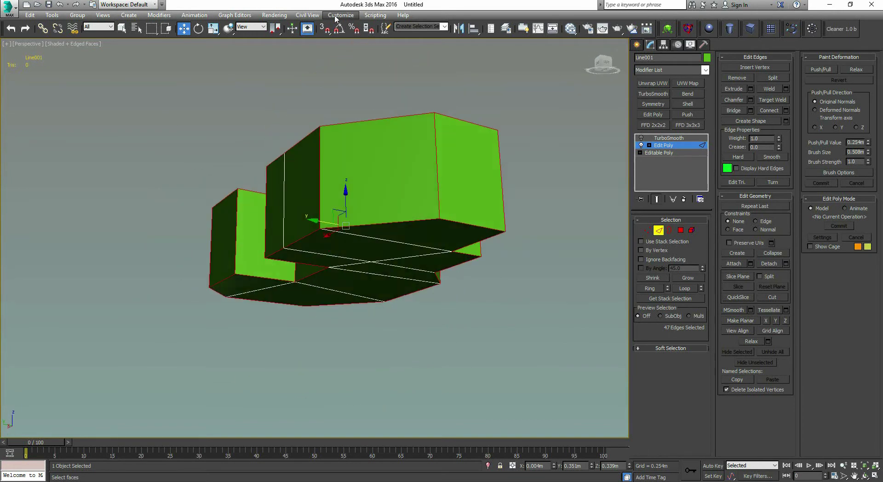
Look up which command the Space hotkey is assigned to in the keyboard customization and close the dialog
{"action": "left_click", "coordinate": [333, 16]}
{"action": "left_click", "coordinate": [339, 16]}
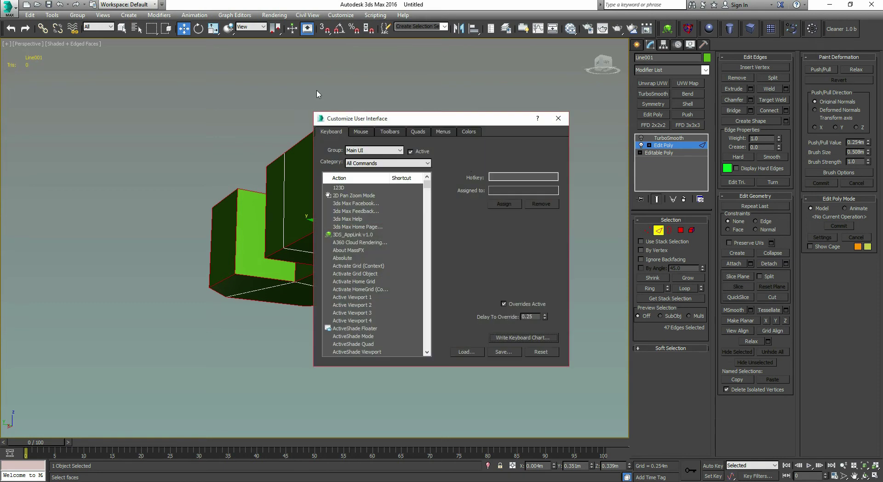
{"action": "left_click", "coordinate": [497, 177]}
{"action": "key", "text": "space"}
{"action": "scroll", "coordinate": [364, 236], "scroll_direction": "down", "scroll_amount": 20}
{"action": "scroll", "coordinate": [364, 236], "scroll_direction": "up", "scroll_amount": 7}
{"action": "scroll", "coordinate": [364, 226], "scroll_direction": "up", "scroll_amount": 10}
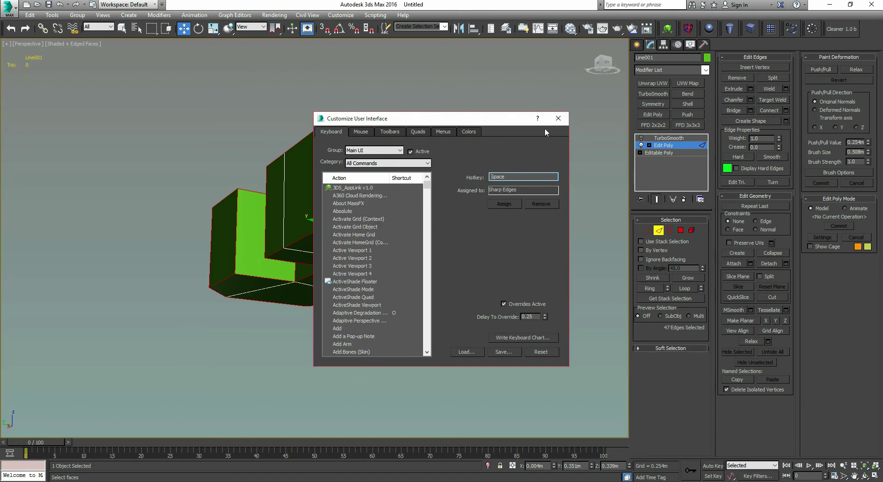
{"action": "left_click", "coordinate": [558, 118]}
Start a Chamfer on the selected sharp edges with an amount of 0.025 m and 1 segment
{"action": "middle_click_drag", "start_coordinate": [468, 146], "coordinate": [370, 183], "text": "alt"}
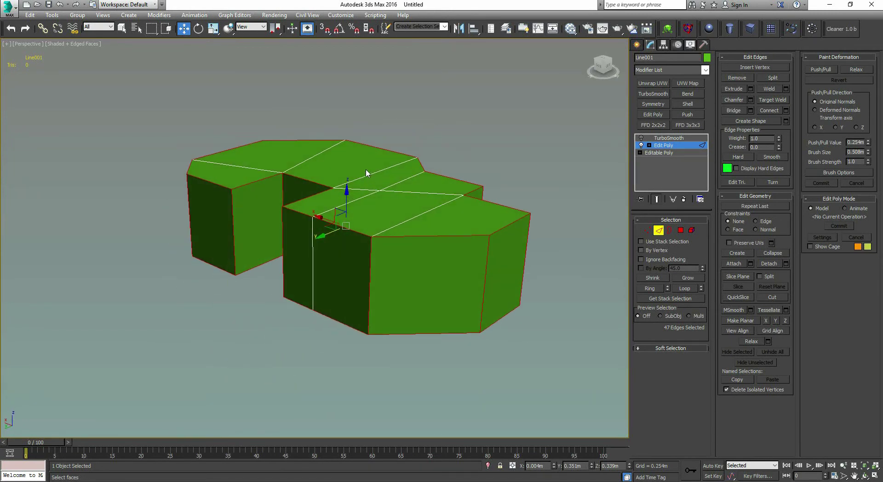
{"action": "key", "text": "ctrl+shift+c"}
{"action": "mouse_move", "coordinate": [399, 208]}
{"action": "middle_mouse_down", "text": "alt"}
{"action": "mouse_move", "coordinate": [424, 226]}
{"action": "mouse_move", "coordinate": [420, 204]}
{"action": "mouse_move", "coordinate": [462, 197]}
{"action": "mouse_move", "coordinate": [448, 190]}
{"action": "mouse_move", "coordinate": [506, 218]}
{"action": "mouse_move", "coordinate": [509, 207]}
{"action": "middle_mouse_up", "text": "alt"}
{"action": "scroll", "coordinate": [420, 204], "scroll_direction": "up", "scroll_amount": 1}
{"action": "scroll", "coordinate": [449, 189], "scroll_direction": "down", "scroll_amount": 3}
{"action": "scroll", "coordinate": [462, 186], "scroll_direction": "up", "scroll_amount": 2}
Preview the chamfered solid with TurboSmooth enabled and edges hidden, and restore the unsmoothed edged view
{"action": "left_click", "coordinate": [641, 138]}
{"action": "key", "text": "F4"}
{"action": "middle_click_drag", "start_coordinate": [496, 242], "coordinate": [480, 186], "text": "alt"}
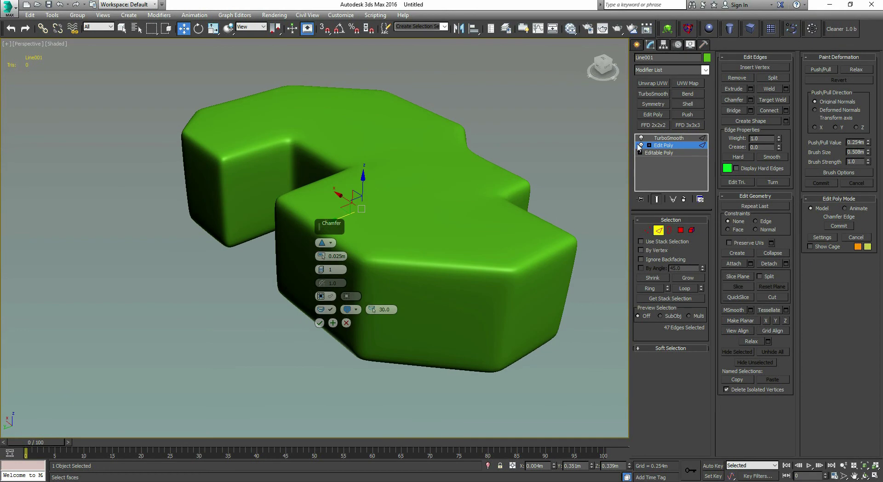
{"action": "left_click", "coordinate": [641, 138]}
{"action": "mouse_move", "coordinate": [446, 222]}
{"action": "middle_mouse_down", "text": "alt"}
{"action": "mouse_move", "coordinate": [451, 209]}
{"action": "mouse_move", "coordinate": [455, 217]}
{"action": "mouse_move", "coordinate": [444, 224]}
{"action": "middle_mouse_up", "text": "alt"}
{"action": "key", "text": "F4"}
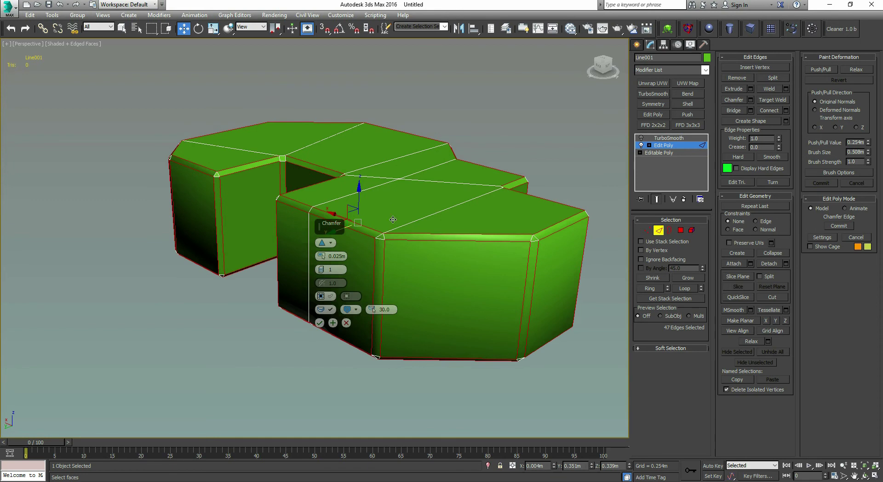
Try a Quad chamfer of 0.059 m with 1 segment and 0.0 tension on all edges of the solid
{"action": "left_click", "coordinate": [322, 244]}
{"action": "left_click_drag", "start_coordinate": [322, 255], "coordinate": [321, 303]}
{"action": "middle_click_drag", "start_coordinate": [469, 238], "coordinate": [465, 218], "text": "alt"}
{"action": "key", "text": "ctrl+a"}
{"action": "middle_click_drag", "start_coordinate": [473, 229], "coordinate": [438, 199], "text": "alt"}
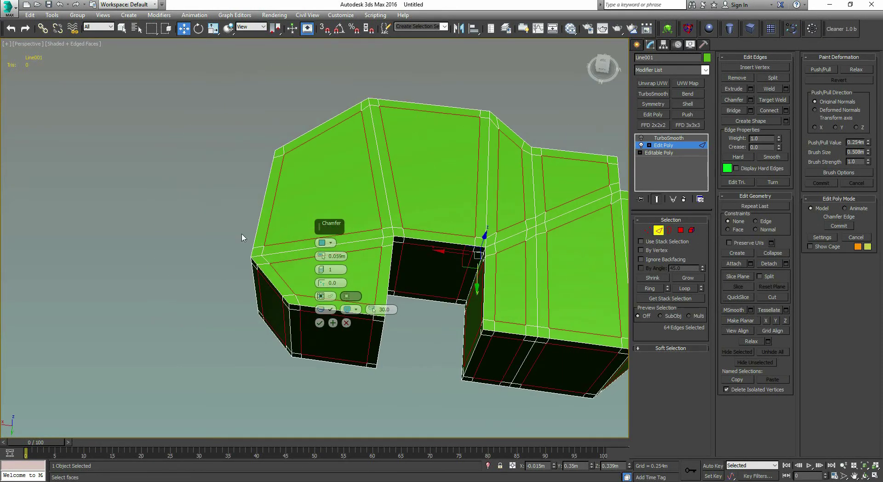
{"action": "middle_click_drag", "start_coordinate": [497, 185], "coordinate": [407, 147]}
{"action": "scroll", "coordinate": [407, 147], "scroll_direction": "down", "scroll_amount": 3}
{"action": "middle_click_drag", "start_coordinate": [479, 230], "coordinate": [336, 237], "text": "alt"}
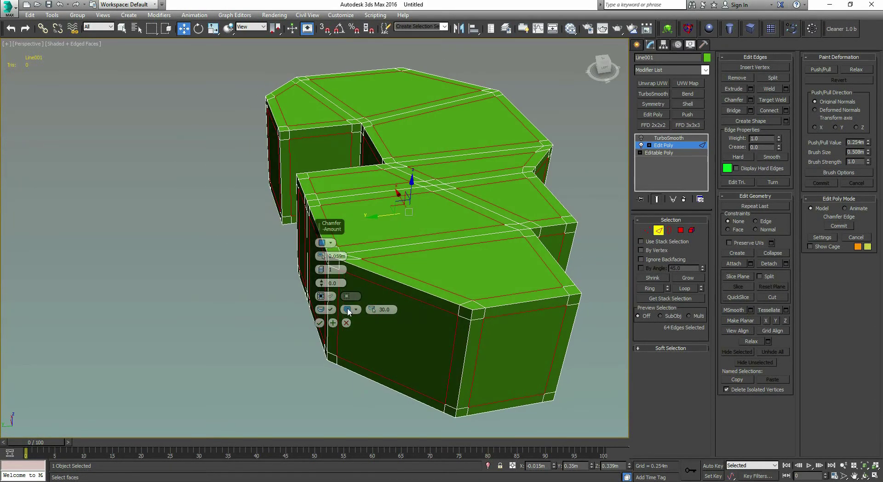
{"action": "key", "text": "Return"}
{"action": "middle_click_drag", "start_coordinate": [363, 208], "coordinate": [390, 187], "text": "alt"}
{"action": "left_click", "coordinate": [328, 259]}
Preview the quad-chamfered solid with TurboSmooth enabled and the wireframe edges hidden
{"action": "middle_click_drag", "start_coordinate": [328, 258], "coordinate": [621, 143], "text": "alt"}
{"action": "left_click", "coordinate": [641, 138]}
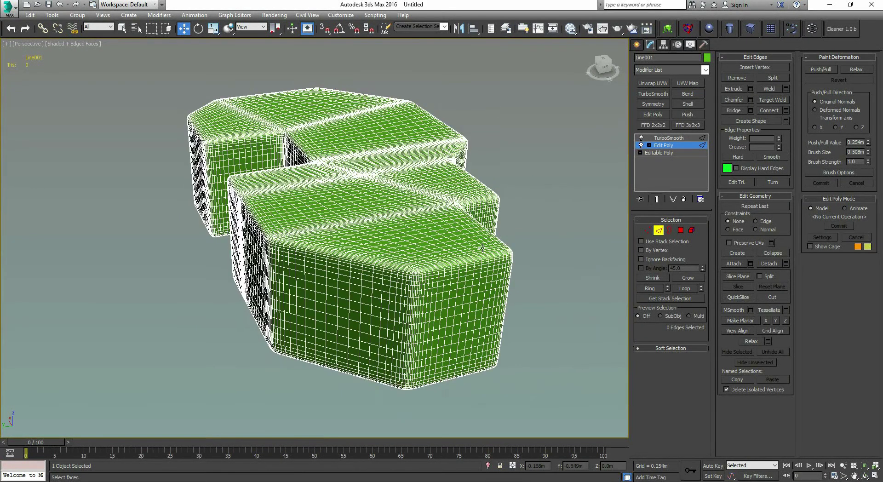
{"action": "key", "text": "F4"}
{"action": "mouse_move", "coordinate": [355, 247]}
{"action": "middle_mouse_down", "text": "alt"}
{"action": "mouse_move", "coordinate": [392, 244]}
{"action": "mouse_move", "coordinate": [351, 215]}
{"action": "mouse_move", "coordinate": [264, 205]}
{"action": "mouse_move", "coordinate": [123, 218]}
{"action": "mouse_move", "coordinate": [482, 206]}
{"action": "mouse_move", "coordinate": [421, 222]}
{"action": "middle_mouse_up", "text": "alt"}
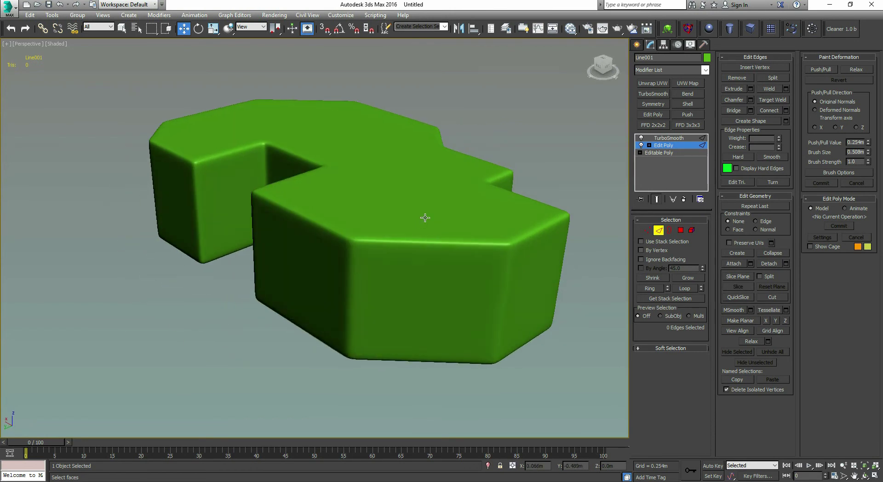
Disable TurboSmooth and undo the chamfer and edge selection, back to the plain solid
{"action": "left_click", "coordinate": [641, 138]}
{"action": "key", "text": "ctrl+z"}
{"action": "key", "text": "ctrl+z"}
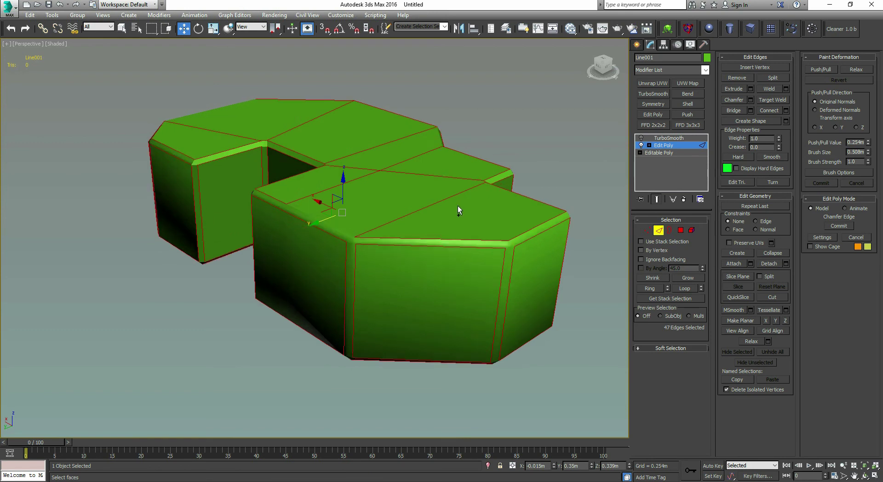
{"action": "key", "text": "ctrl+z"}
{"action": "key", "text": "ctrl+z"}
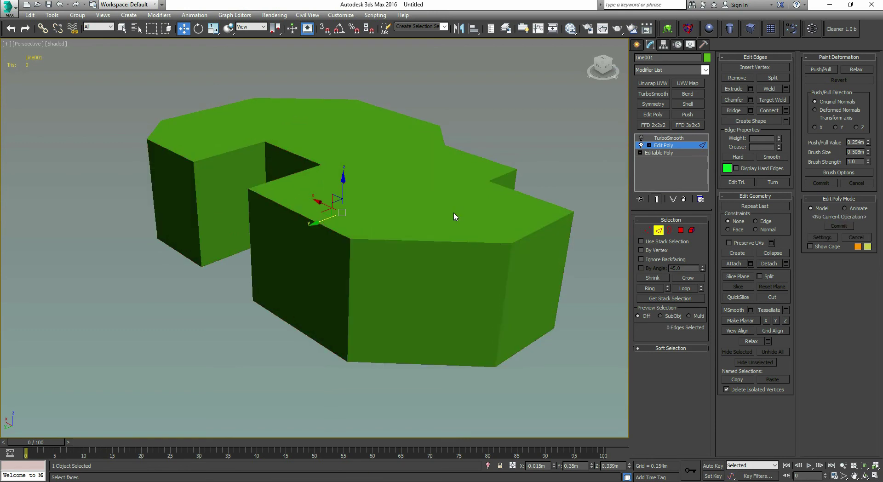
Show the wireframe edges, select all edges of the solid, and briefly preview it with TurboSmooth before disabling the smoothing
{"action": "key", "text": "F4"}
{"action": "key", "text": "ctrl+a"}
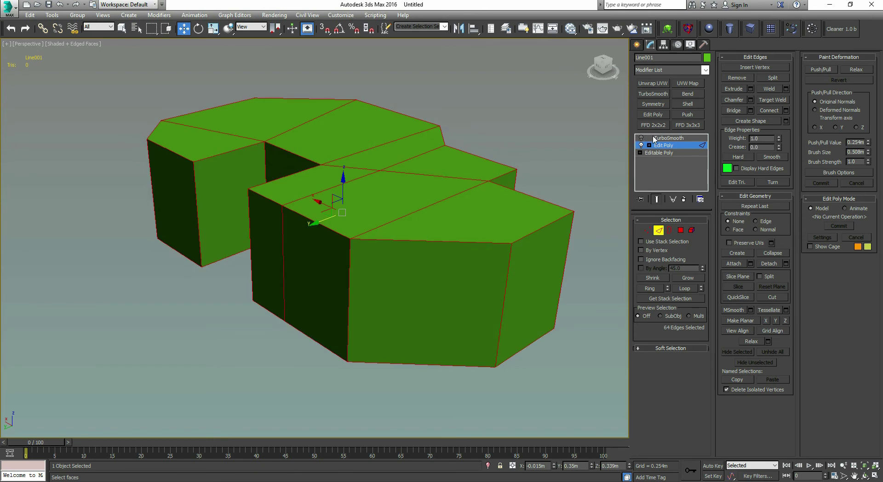
{"action": "left_click", "coordinate": [669, 138]}
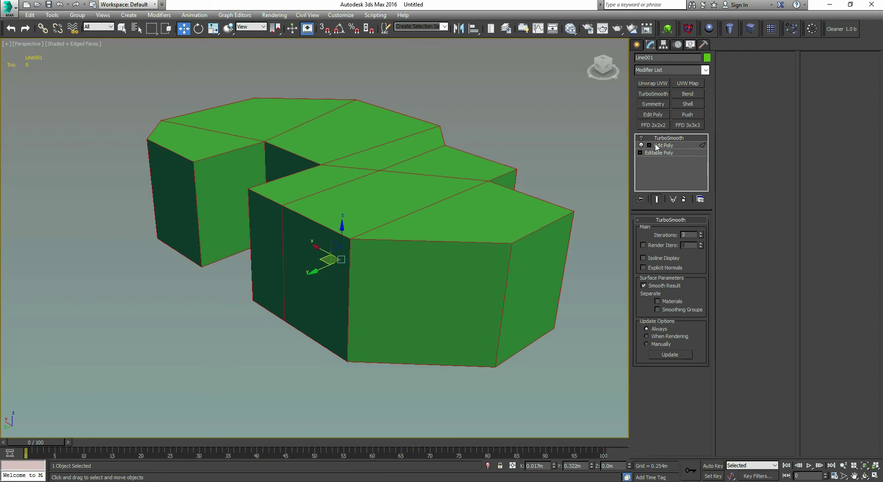
{"action": "left_click", "coordinate": [642, 138]}
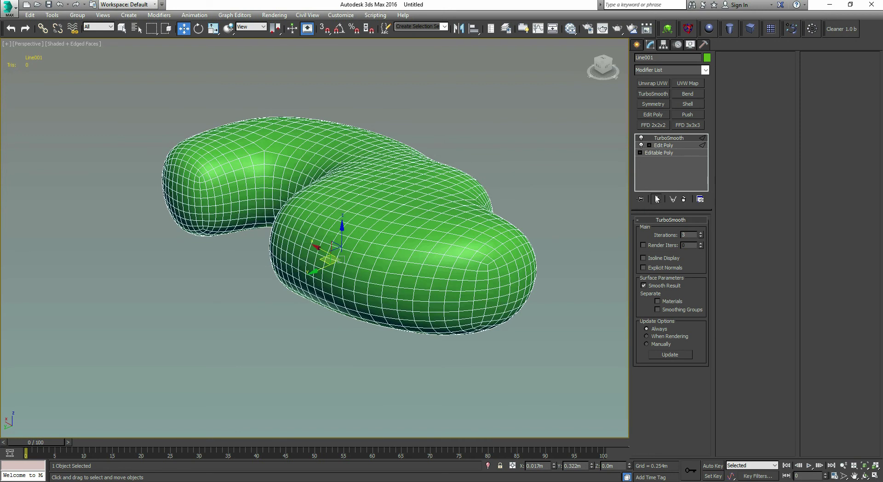
{"action": "left_click", "coordinate": [664, 146]}
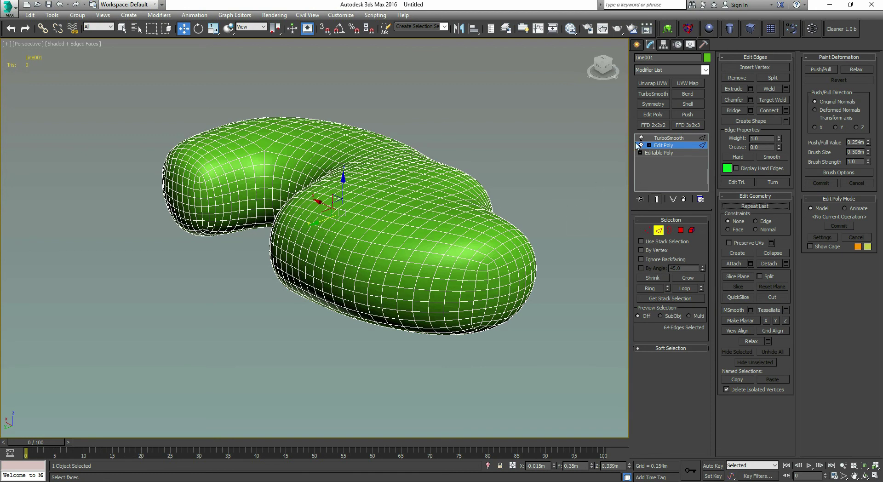
{"action": "left_click", "coordinate": [642, 138]}
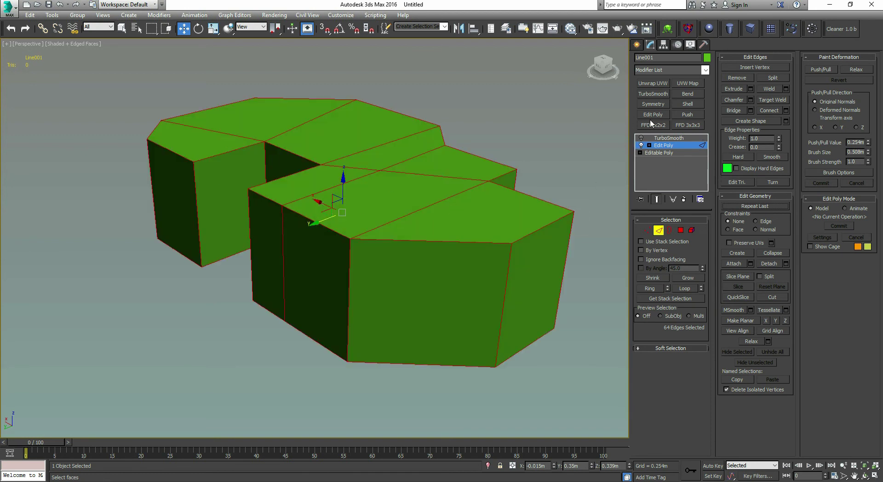
Chamfer all selected edges as Quad with 0.087 m amount, 1 segment and 0.0 tension while previewing TurboSmooth without wireframe
{"action": "key", "text": "ctrl+shift+c"}
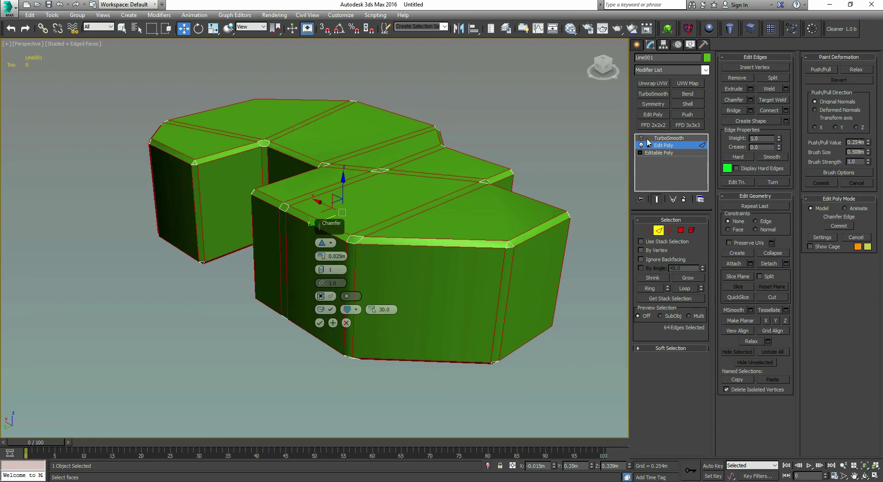
{"action": "left_click", "coordinate": [641, 138]}
{"action": "left_click", "coordinate": [331, 242]}
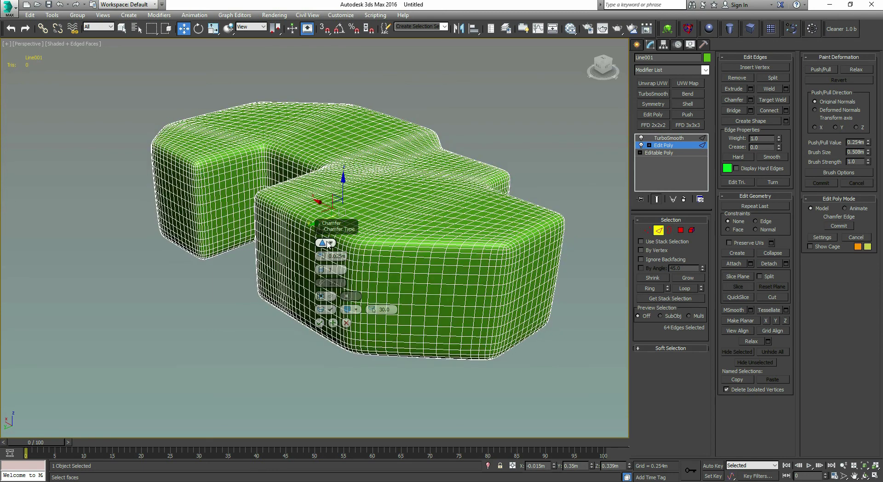
{"action": "left_click", "coordinate": [322, 258]}
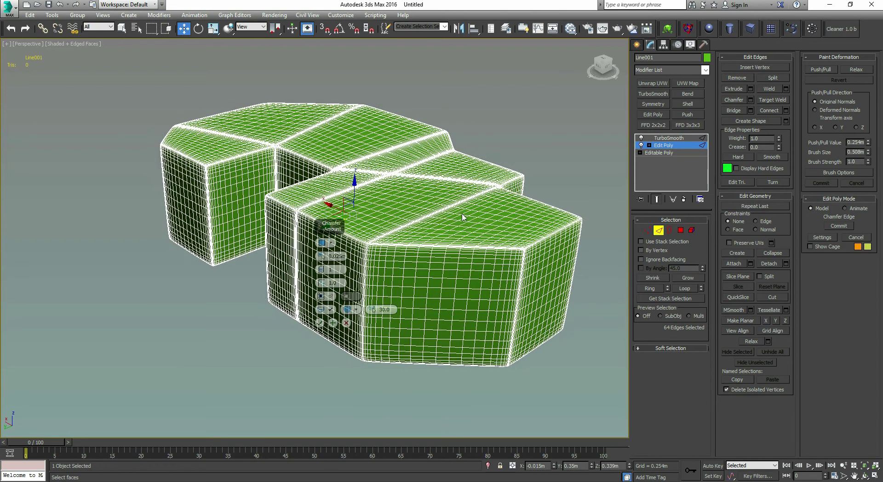
{"action": "key", "text": "F4"}
{"action": "left_click_drag", "start_coordinate": [322, 259], "coordinate": [336, 463]}
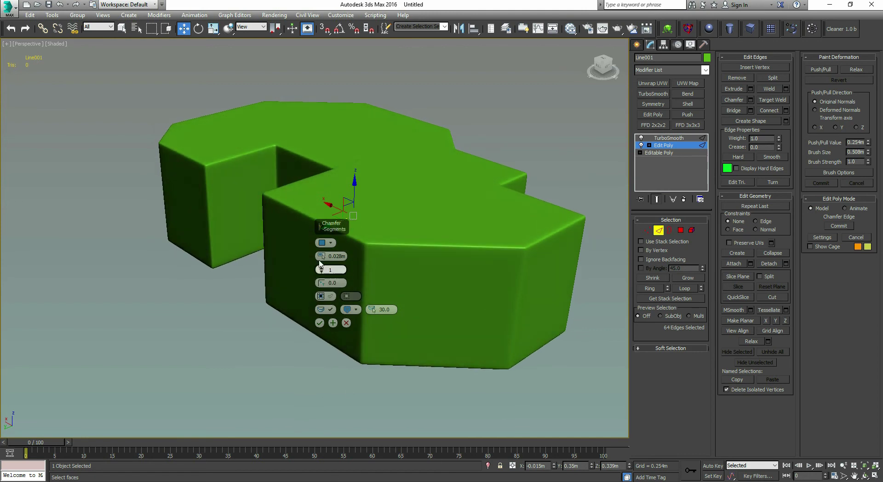
{"action": "left_click_drag", "start_coordinate": [320, 257], "coordinate": [319, 242]}
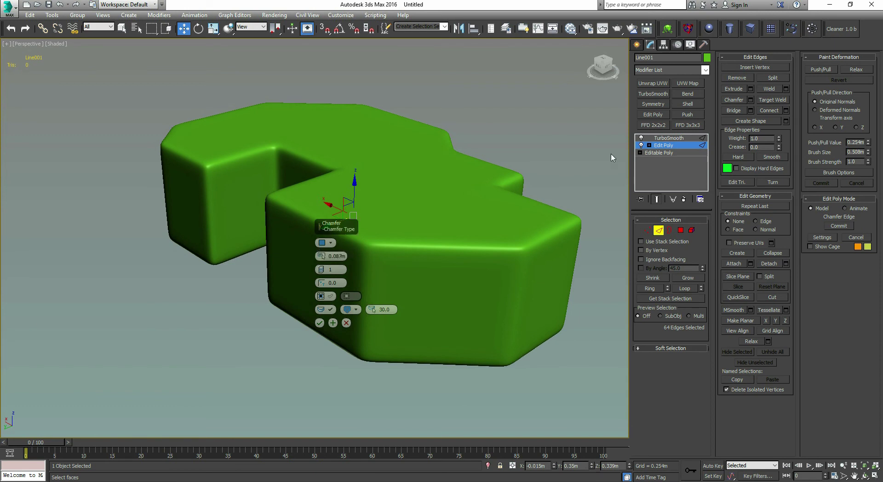
{"action": "middle_click_drag", "start_coordinate": [530, 195], "coordinate": [614, 221], "text": "alt"}
{"action": "left_click", "coordinate": [320, 323]}
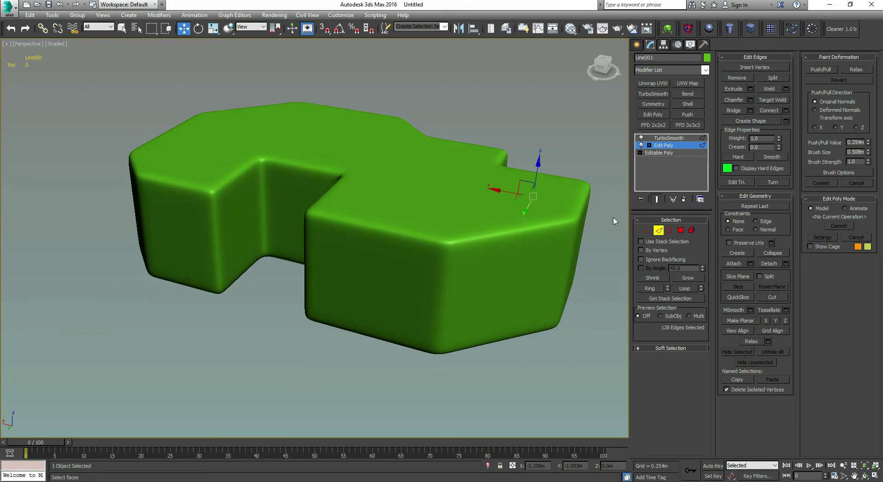
Leave edge level, disable TurboSmooth and show the wireframe of the chamfered solid
{"action": "left_click", "coordinate": [659, 231]}
{"action": "middle_click_drag", "start_coordinate": [426, 206], "coordinate": [423, 198]}
{"action": "key", "text": "F4"}
{"action": "left_click", "coordinate": [642, 138]}
{"action": "middle_click_drag", "start_coordinate": [392, 220], "coordinate": [345, 205], "text": "alt"}
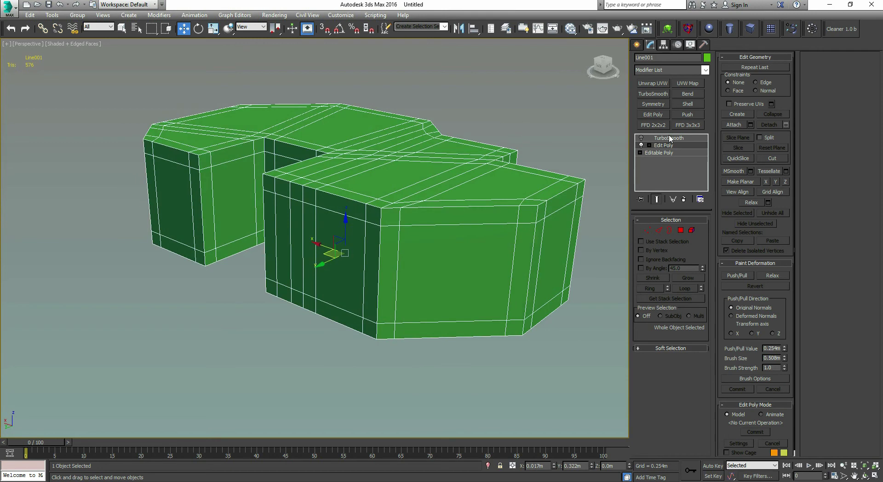
Compare the solid with and without the chamfer by switching the Edit Poly modifier off and on
{"action": "left_click", "coordinate": [642, 145]}
{"action": "middle_click_drag", "start_coordinate": [370, 157], "coordinate": [451, 186], "text": "alt"}
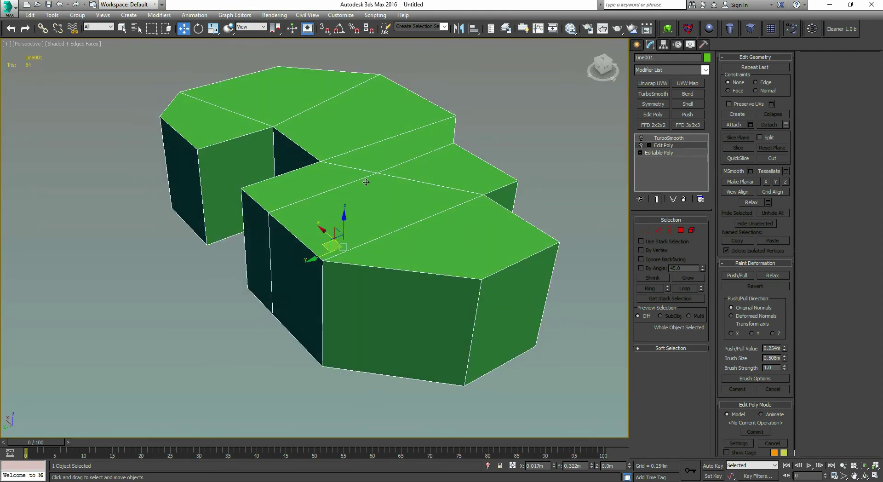
{"action": "left_click", "coordinate": [641, 145]}
{"action": "left_click", "coordinate": [642, 145]}
{"action": "left_click", "coordinate": [641, 145]}
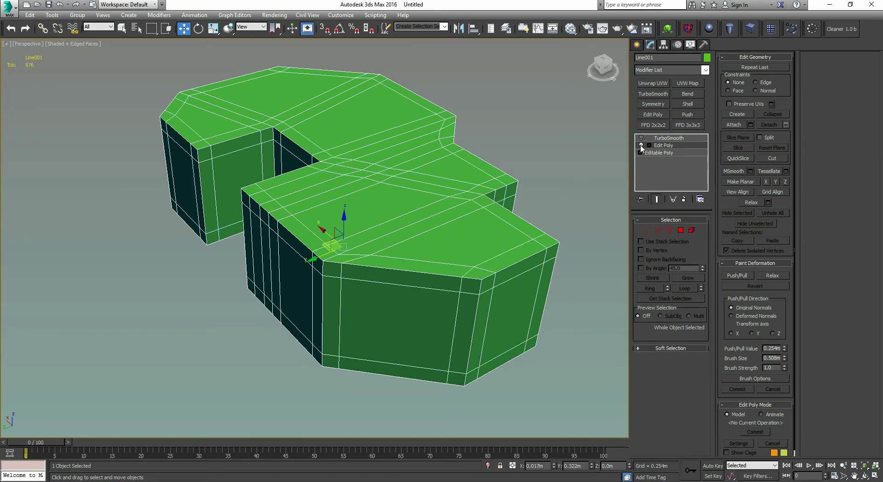
{"action": "left_click", "coordinate": [642, 145]}
{"action": "left_click", "coordinate": [642, 145]}
{"action": "left_click", "coordinate": [642, 145]}
{"action": "left_click", "coordinate": [641, 145]}
{"action": "left_click", "coordinate": [641, 145]}
{"action": "left_click", "coordinate": [641, 145]}
Enable TurboSmooth and clone the smoothed solid, placing the copy beside the original
{"action": "left_click", "coordinate": [641, 138]}
{"action": "middle_click_drag", "start_coordinate": [504, 178], "coordinate": [473, 201]}
{"action": "scroll", "coordinate": [331, 198], "scroll_direction": "down", "scroll_amount": 5}
{"action": "middle_click_drag", "start_coordinate": [373, 161], "coordinate": [345, 179], "text": "alt"}
{"action": "scroll", "coordinate": [365, 219], "scroll_direction": "up", "scroll_amount": 2}
{"action": "middle_click_drag", "start_coordinate": [353, 218], "coordinate": [350, 193], "text": "alt"}
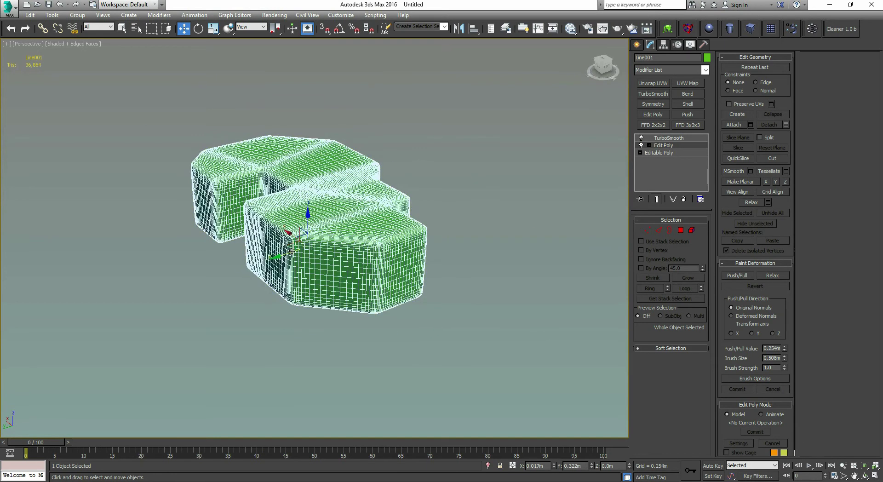
{"action": "left_click_drag", "start_coordinate": [300, 233], "coordinate": [525, 159], "text": "shift"}
{"action": "key", "text": "Return"}
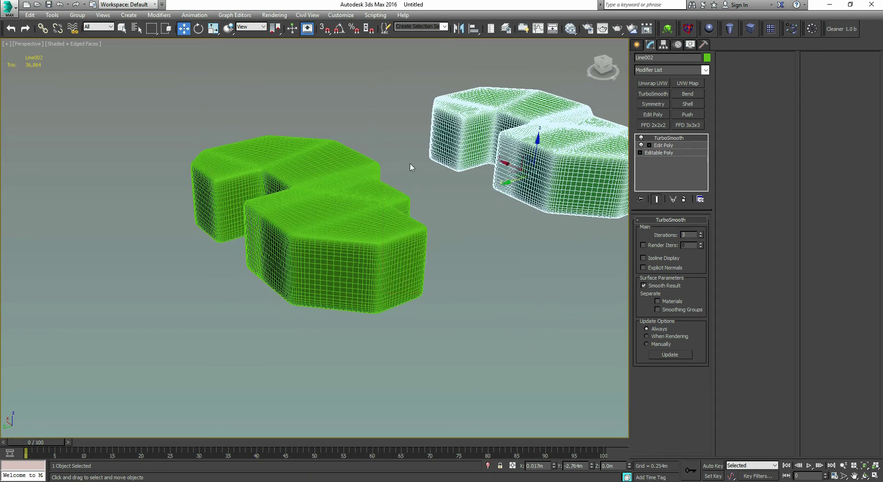
Drop TurboSmooth and the chamfering Edit Poly from the original solid and collapse its stack to a low-poly Editable Poly
{"action": "middle_click_drag", "start_coordinate": [398, 167], "coordinate": [354, 203]}
{"action": "key", "text": "F4"}
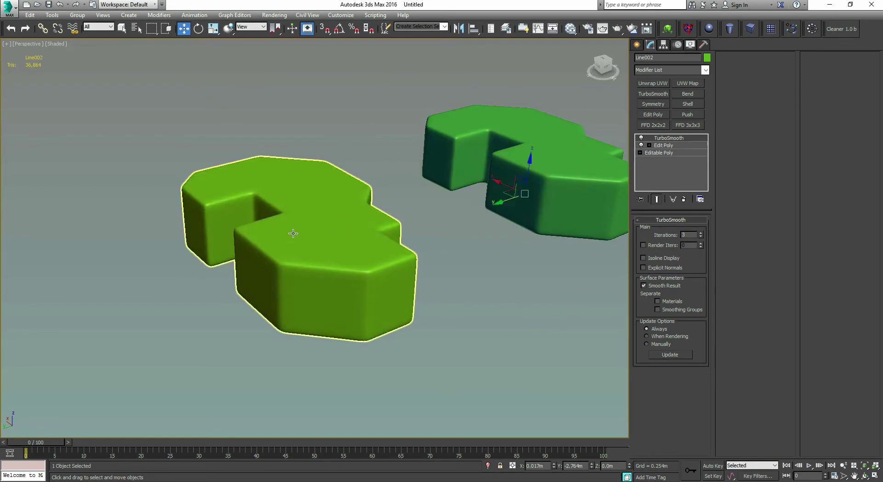
{"action": "left_click", "coordinate": [291, 250]}
{"action": "left_click", "coordinate": [640, 138]}
{"action": "middle_click_drag", "start_coordinate": [345, 250], "coordinate": [386, 232]}
{"action": "key", "text": "F4"}
{"action": "middle_click_drag", "start_coordinate": [496, 205], "coordinate": [442, 241]}
{"action": "right_click", "coordinate": [661, 167]}
{"action": "left_click", "coordinate": [698, 262]}
Add an Unwrap UVW modifier to the original low-poly solid
{"action": "left_click", "coordinate": [490, 202]}
{"action": "left_click", "coordinate": [317, 287]}
{"action": "left_click", "coordinate": [317, 287]}
{"action": "middle_click_drag", "start_coordinate": [317, 287], "coordinate": [422, 276], "text": "alt"}
{"action": "scroll", "coordinate": [423, 276], "scroll_direction": "down", "scroll_amount": 3}
{"action": "scroll", "coordinate": [337, 282], "scroll_direction": "down", "scroll_amount": 1}
{"action": "middle_click_drag", "start_coordinate": [331, 274], "coordinate": [536, 154], "text": "alt"}
{"action": "left_click", "coordinate": [653, 84]}
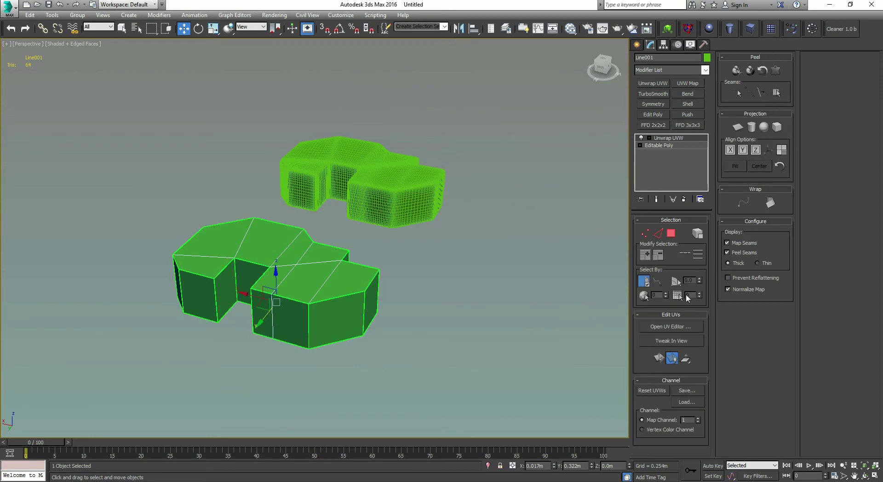
Open the UV editor, hide the checker background and examine the spacing between the UV shells
{"action": "left_click", "coordinate": [660, 327]}
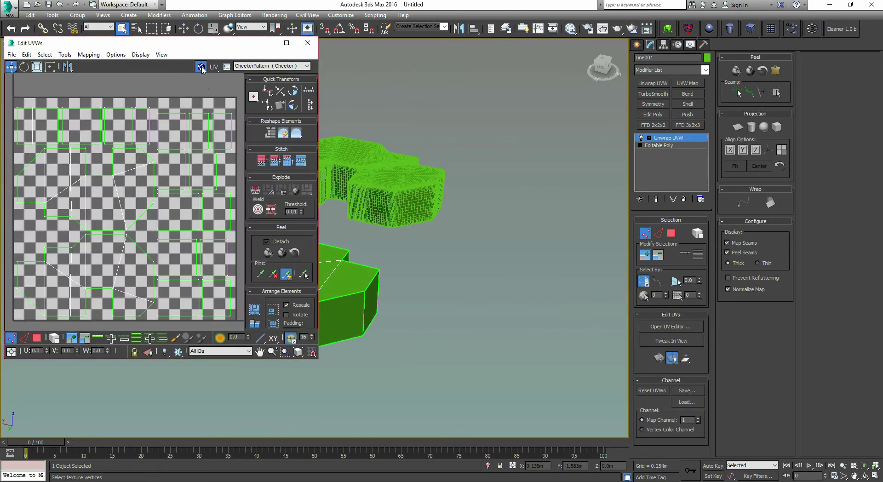
{"action": "left_click", "coordinate": [202, 68]}
{"action": "middle_click_drag", "start_coordinate": [122, 193], "coordinate": [164, 217]}
{"action": "middle_click_drag", "start_coordinate": [173, 250], "coordinate": [129, 220]}
{"action": "scroll", "coordinate": [164, 241], "scroll_direction": "up", "scroll_amount": 5}
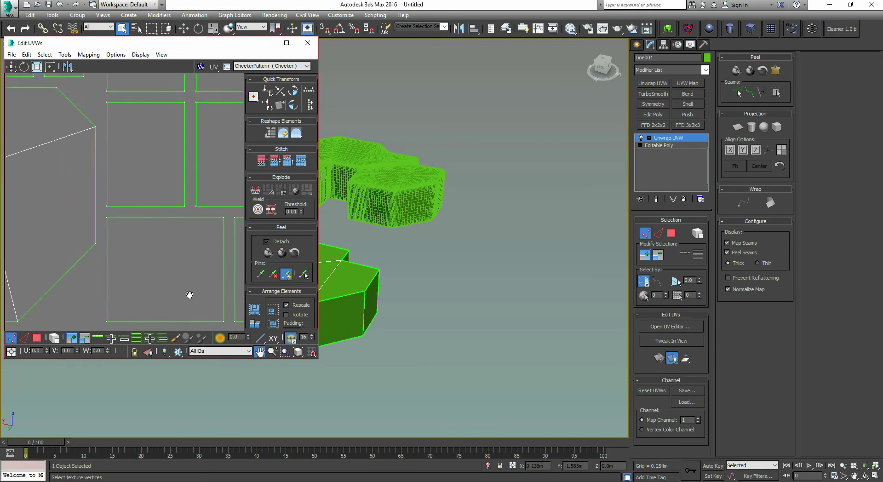
{"action": "scroll", "coordinate": [115, 282], "scroll_direction": "down", "scroll_amount": 3}
{"action": "middle_click_drag", "start_coordinate": [36, 223], "coordinate": [152, 207]}
{"action": "middle_click_drag", "start_coordinate": [191, 174], "coordinate": [156, 146]}
{"action": "scroll", "coordinate": [118, 171], "scroll_direction": "up", "scroll_amount": 5}
{"action": "scroll", "coordinate": [123, 272], "scroll_direction": "down", "scroll_amount": 4}
Select all UV faces at polygon level and compare the separated shells with the hard edges on the solid
{"action": "key", "text": "3"}
{"action": "key", "text": "ctrl+a"}
{"action": "middle_click_drag", "start_coordinate": [157, 193], "coordinate": [159, 224]}
{"action": "middle_click_drag", "start_coordinate": [368, 276], "coordinate": [516, 222]}
{"action": "middle_click_drag", "start_coordinate": [446, 256], "coordinate": [516, 230], "text": "alt"}
{"action": "middle_click_drag", "start_coordinate": [177, 247], "coordinate": [212, 184]}
{"action": "middle_click_drag", "start_coordinate": [75, 275], "coordinate": [141, 181]}
{"action": "scroll", "coordinate": [157, 191], "scroll_direction": "down", "scroll_amount": 4}
{"action": "middle_click_drag", "start_coordinate": [210, 234], "coordinate": [160, 244]}
{"action": "scroll", "coordinate": [161, 245], "scroll_direction": "up", "scroll_amount": 3}
{"action": "middle_click_drag", "start_coordinate": [201, 169], "coordinate": [191, 262]}
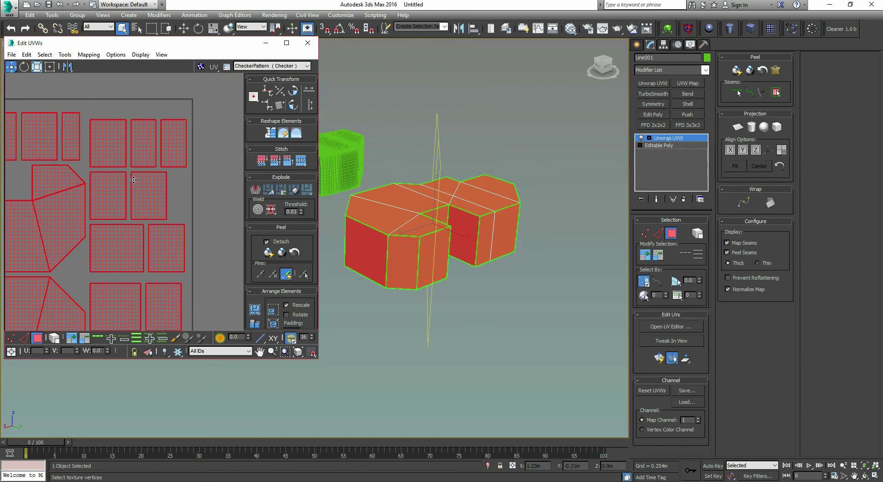
{"action": "middle_click_drag", "start_coordinate": [137, 183], "coordinate": [162, 191]}
{"action": "middle_click_drag", "start_coordinate": [75, 212], "coordinate": [105, 135]}
{"action": "middle_click_drag", "start_coordinate": [173, 171], "coordinate": [141, 192]}
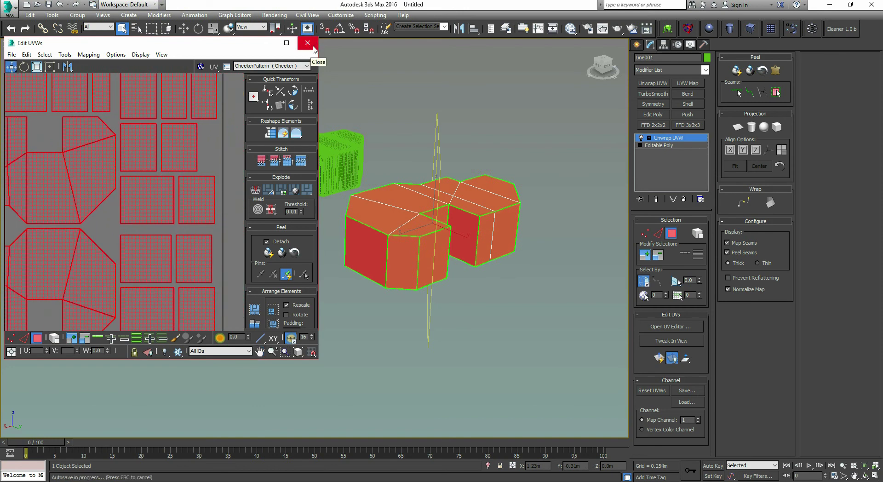
{"action": "middle_click_drag", "start_coordinate": [133, 153], "coordinate": [138, 270]}
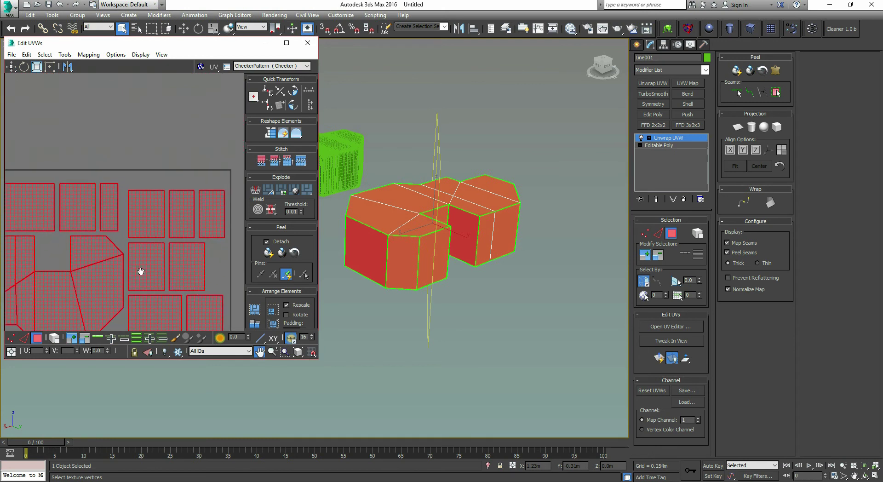
{"action": "middle_click_drag", "start_coordinate": [515, 234], "coordinate": [465, 221], "text": "alt"}
{"action": "scroll", "coordinate": [505, 242], "scroll_direction": "up", "scroll_amount": 5}
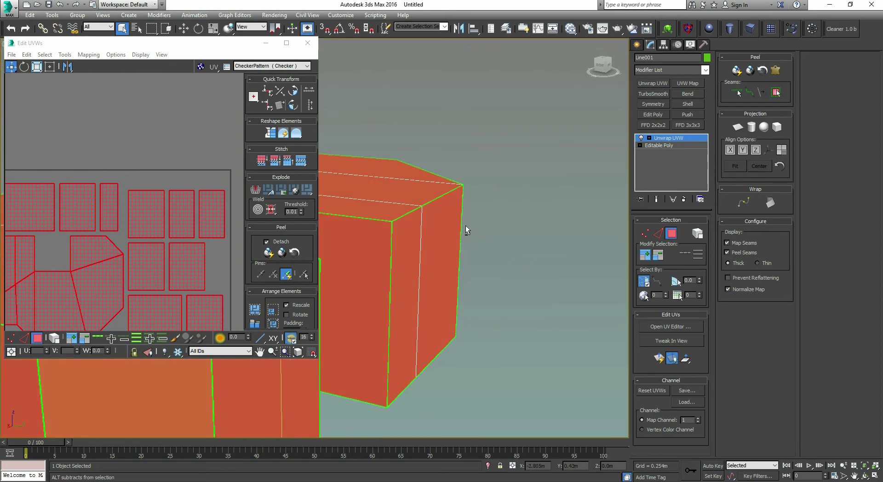
{"action": "key", "text": "ctrl+a"}
Close the UV editor and inspect the map seams along the low-poly solid's hard edges
{"action": "left_click", "coordinate": [311, 45]}
{"action": "middle_click_drag", "start_coordinate": [443, 223], "coordinate": [317, 237], "text": "alt"}
{"action": "middle_click_drag", "start_coordinate": [228, 249], "coordinate": [315, 291], "text": "alt"}
{"action": "scroll", "coordinate": [349, 252], "scroll_direction": "up", "scroll_amount": 1}
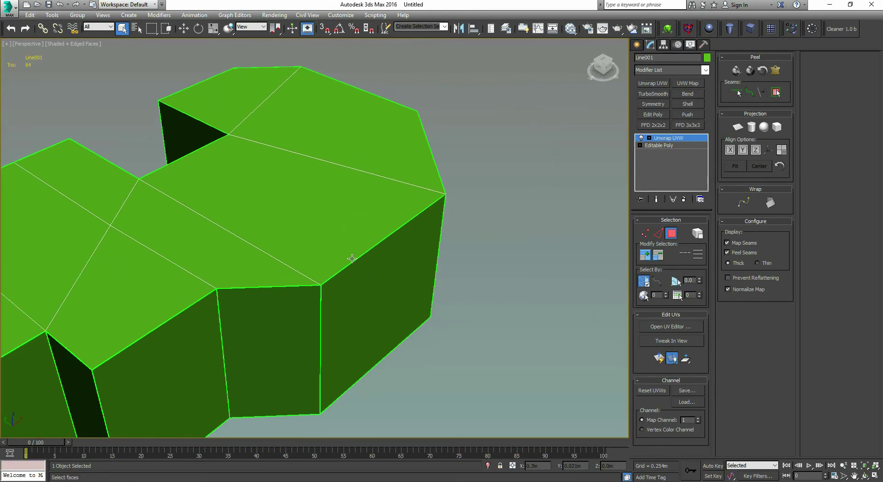
{"action": "middle_click_drag", "start_coordinate": [395, 224], "coordinate": [318, 179], "text": "alt"}
{"action": "scroll", "coordinate": [313, 202], "scroll_direction": "down", "scroll_amount": 2}
{"action": "middle_click_drag", "start_coordinate": [302, 266], "coordinate": [332, 263]}
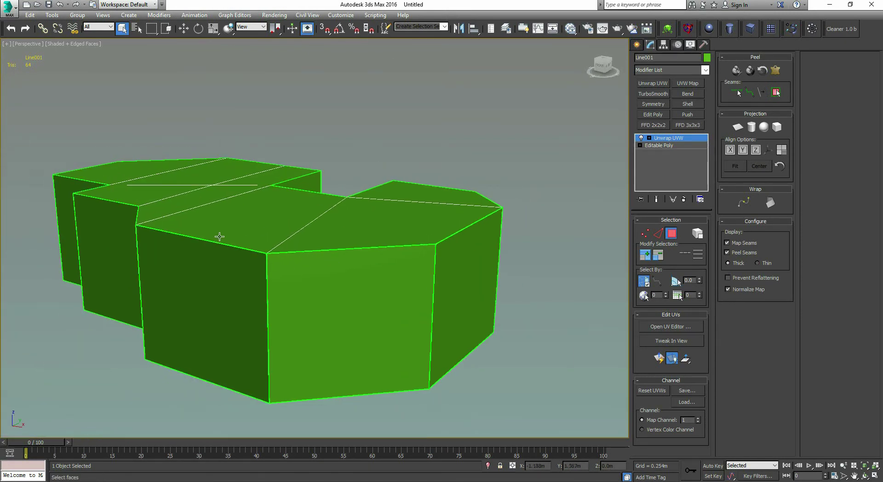
Recheck the gap between UV shells in the UV editor, close it, and collapse the low-poly solid's modifier stack
{"action": "left_click", "coordinate": [671, 327]}
{"action": "scroll", "coordinate": [177, 203], "scroll_direction": "up", "scroll_amount": 5}
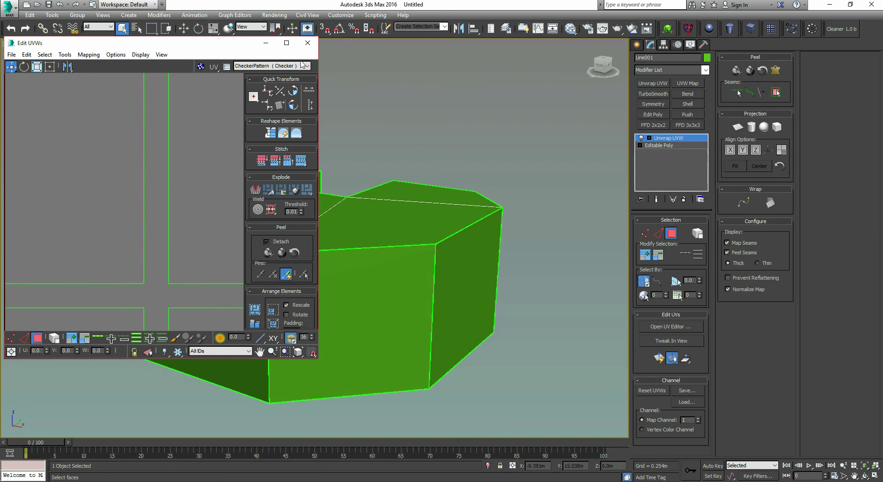
{"action": "left_click", "coordinate": [307, 43]}
{"action": "right_click", "coordinate": [677, 160]}
{"action": "left_click", "coordinate": [710, 257]}
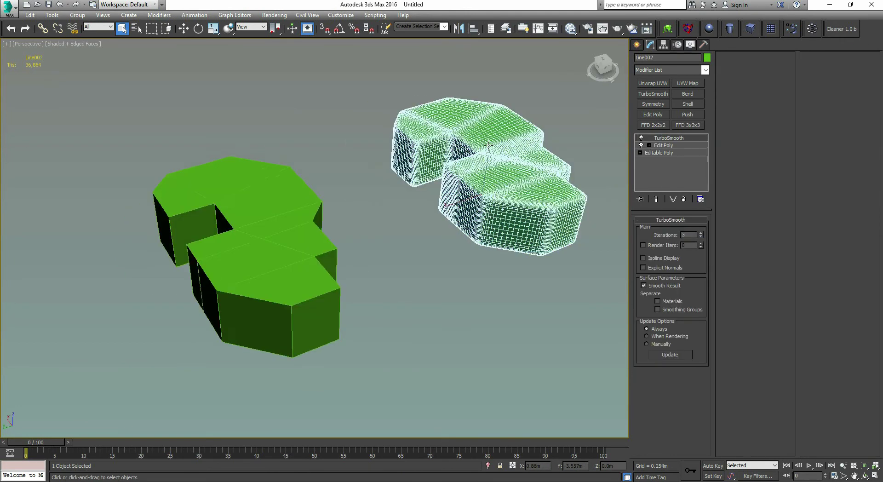
Collapse the smoothed copy's whole modifier stack into an Editable Mesh
{"action": "middle_click_drag", "start_coordinate": [415, 268], "coordinate": [396, 256]}
{"action": "right_click", "coordinate": [661, 174]}
{"action": "left_click", "coordinate": [691, 269]}
Move the smoothed copy to the world origin by setting its absolute X, Y and Z to 0 in the Move Transform Type-In
{"action": "middle_click_drag", "start_coordinate": [351, 237], "coordinate": [409, 246]}
{"action": "key", "text": "F12"}
{"action": "key", "text": "w"}
{"action": "right_click", "coordinate": [432, 227]}
{"action": "right_click", "coordinate": [432, 234]}
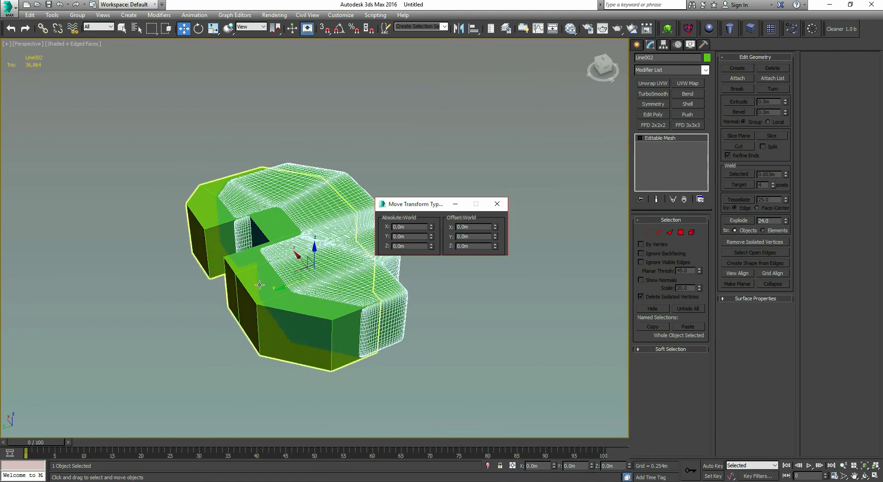
Move the low-poly solid to the world origin by setting its absolute X and Y to 0, and close the Move Transform Type-In
{"action": "left_click", "coordinate": [265, 286]}
{"action": "right_click", "coordinate": [431, 227]}
{"action": "right_click", "coordinate": [431, 235]}
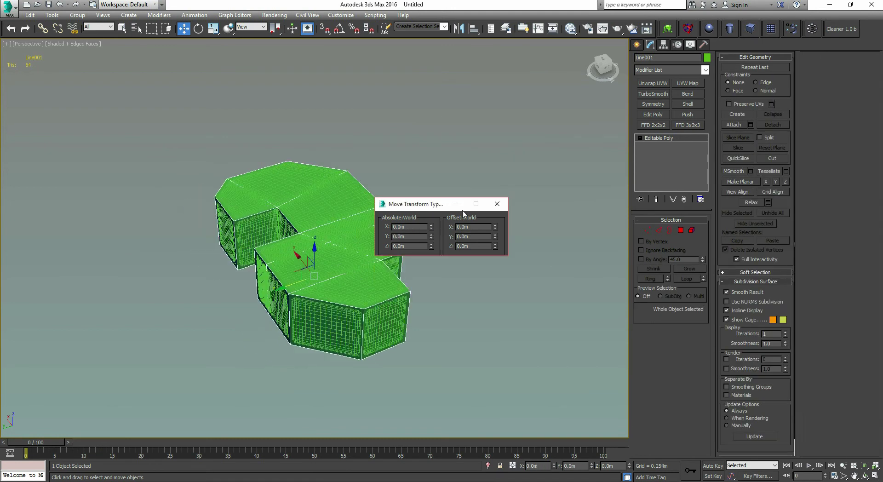
{"action": "left_click", "coordinate": [497, 203]}
Give the low-poly solid a pinkish-violet object colour and name it LP, and name the smoothed copy HP
{"action": "left_click", "coordinate": [708, 58]}
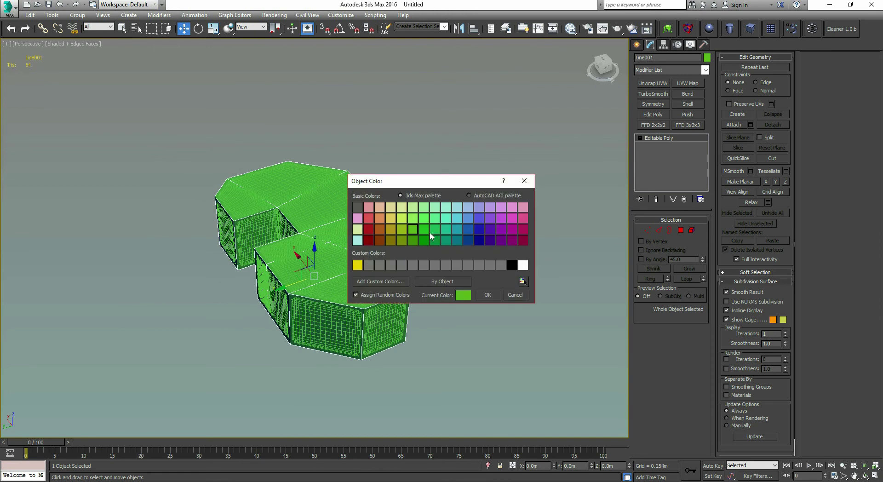
{"action": "double_click", "coordinate": [436, 229]}
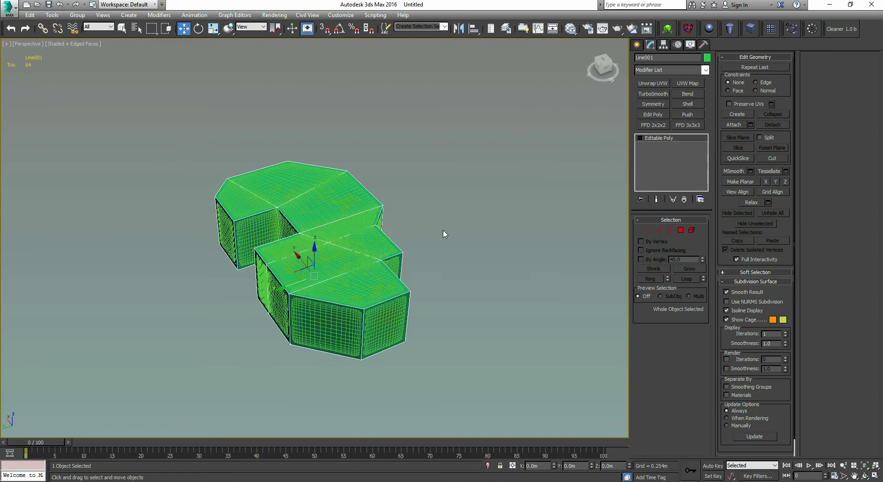
{"action": "left_click", "coordinate": [707, 58]}
{"action": "double_click", "coordinate": [510, 214]}
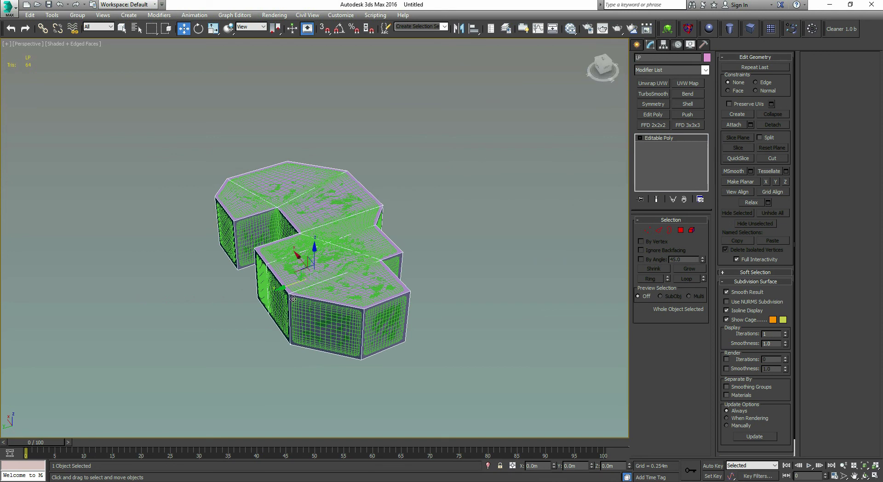
{"action": "left_click", "coordinate": [258, 232]}
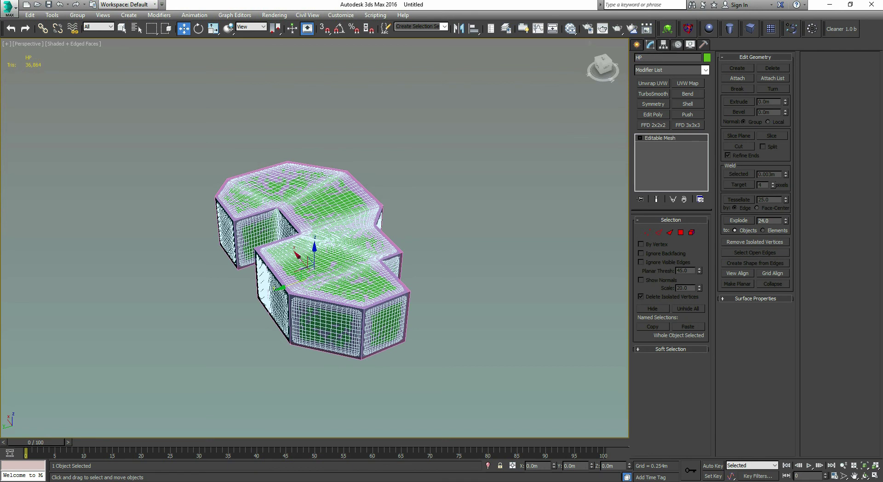
Set up Render To Texture for the LP object with HP picked as its projection mapping source
{"action": "left_click", "coordinate": [237, 216]}
{"action": "middle_click_drag", "start_coordinate": [311, 222], "coordinate": [365, 219]}
{"action": "middle_click_drag", "start_coordinate": [404, 261], "coordinate": [387, 253], "text": "alt"}
{"action": "key", "text": "0"}
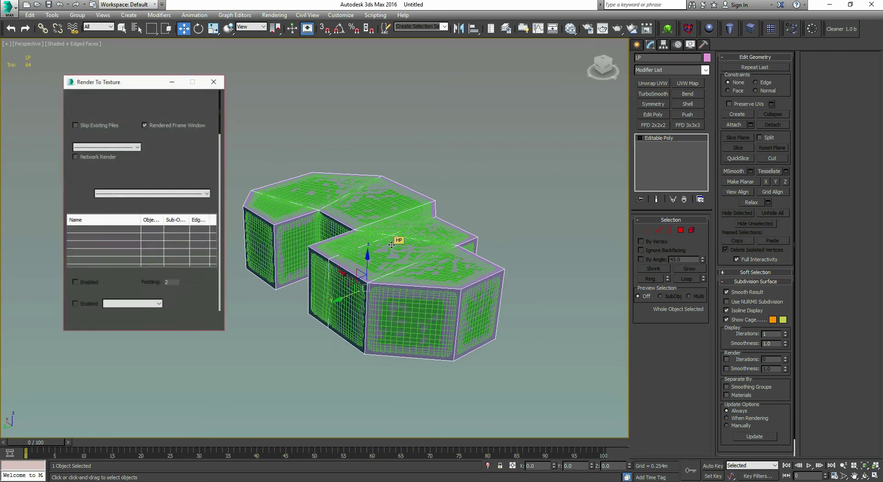
{"action": "left_click_drag", "start_coordinate": [127, 82], "coordinate": [80, 54]}
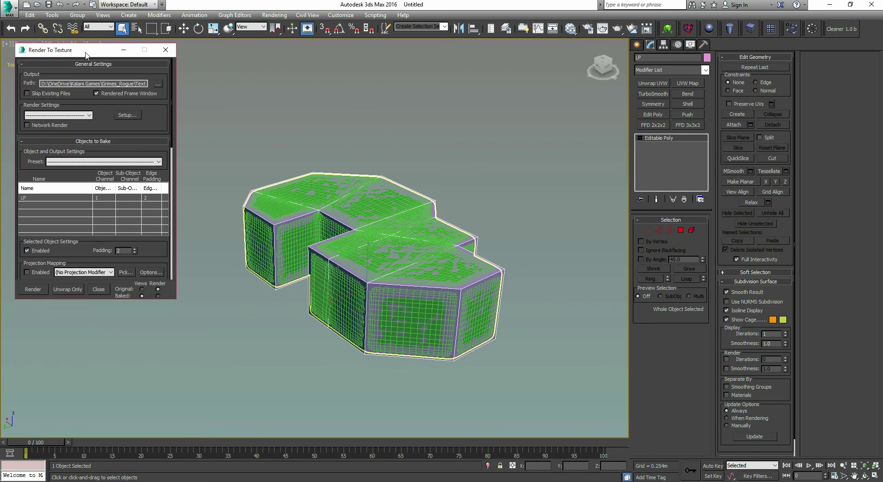
{"action": "left_click", "coordinate": [94, 65]}
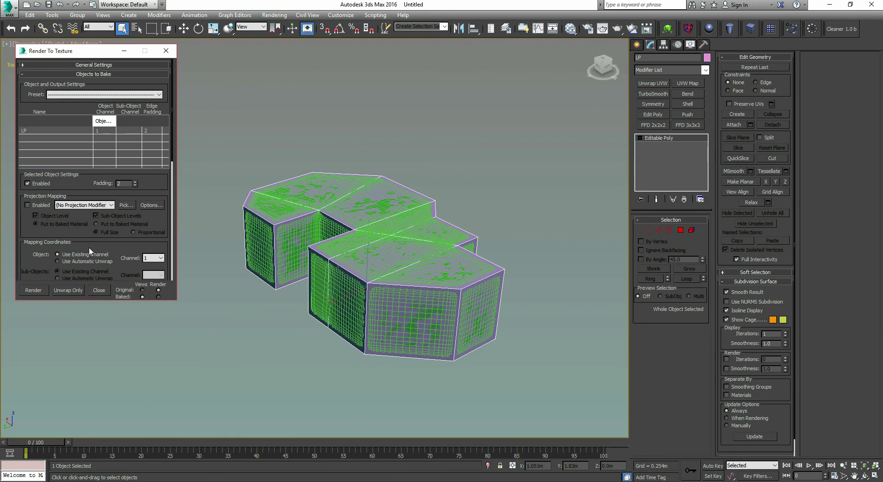
{"action": "left_click", "coordinate": [128, 204]}
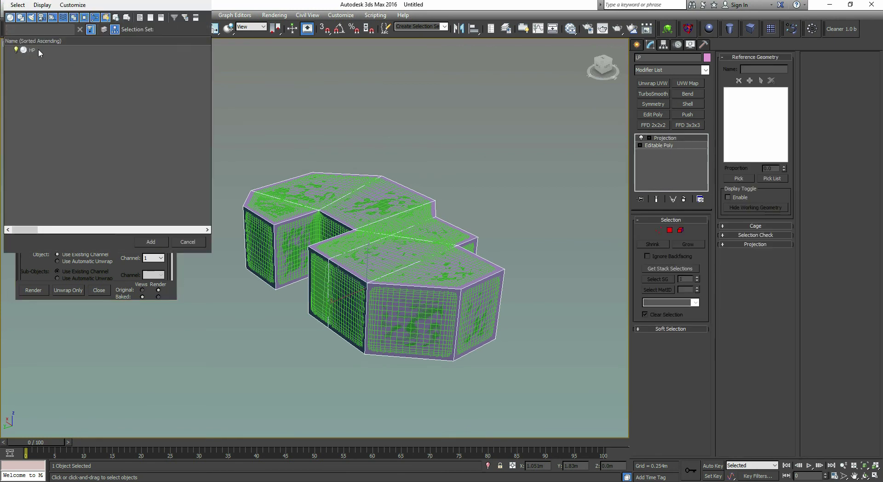
{"action": "double_click", "coordinate": [38, 50]}
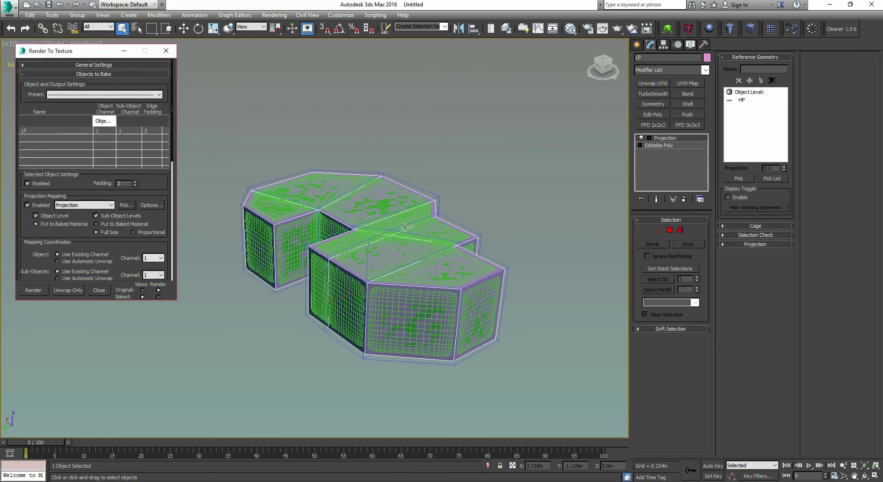
Reset the projection cage of the LP object and push it outward so it fully encloses the high-poly solid
{"action": "left_click", "coordinate": [756, 226]}
{"action": "left_click", "coordinate": [761, 366]}
{"action": "left_click_drag", "start_coordinate": [781, 278], "coordinate": [780, 189]}
{"action": "middle_click_drag", "start_coordinate": [460, 240], "coordinate": [361, 215], "text": "alt"}
Add a NormalsMap output element to the bake and set its size to 1024x1024
{"action": "scroll", "coordinate": [166, 184], "scroll_direction": "down", "scroll_amount": 5}
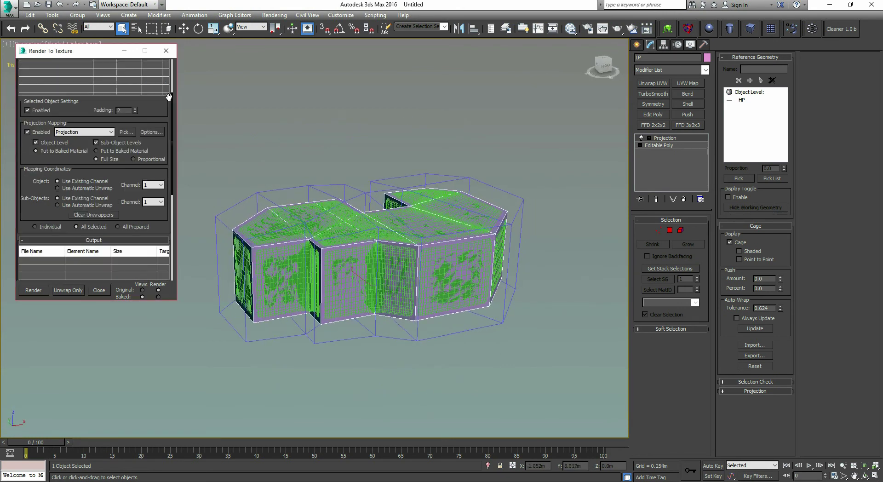
{"action": "left_click", "coordinate": [56, 233]}
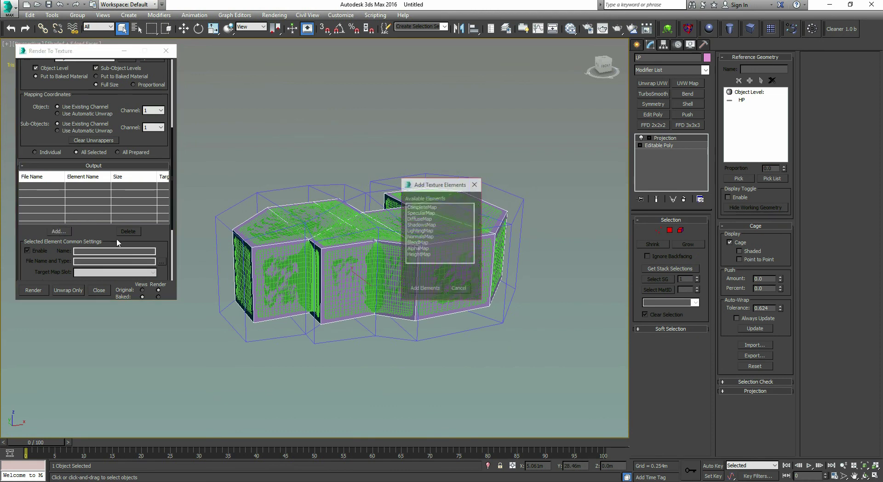
{"action": "left_click", "coordinate": [433, 237]}
{"action": "left_click", "coordinate": [425, 288]}
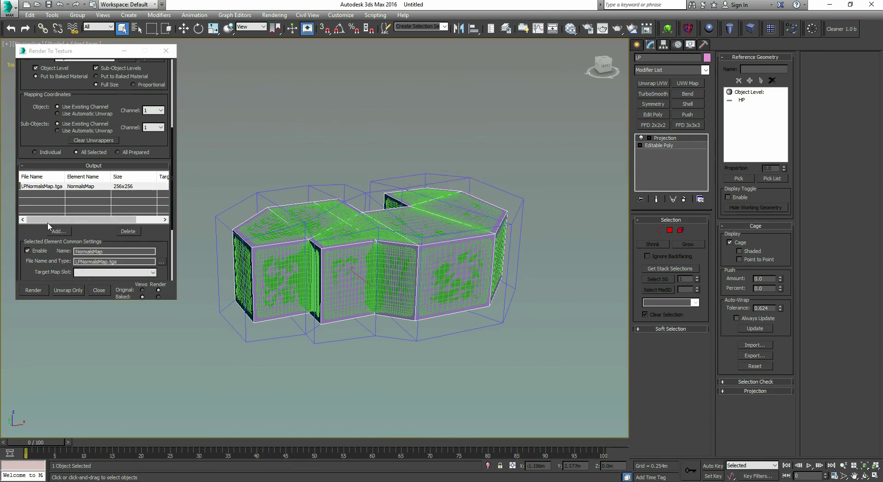
{"action": "scroll", "coordinate": [161, 216], "scroll_direction": "down", "scroll_amount": 1}
{"action": "scroll", "coordinate": [160, 217], "scroll_direction": "down", "scroll_amount": 4}
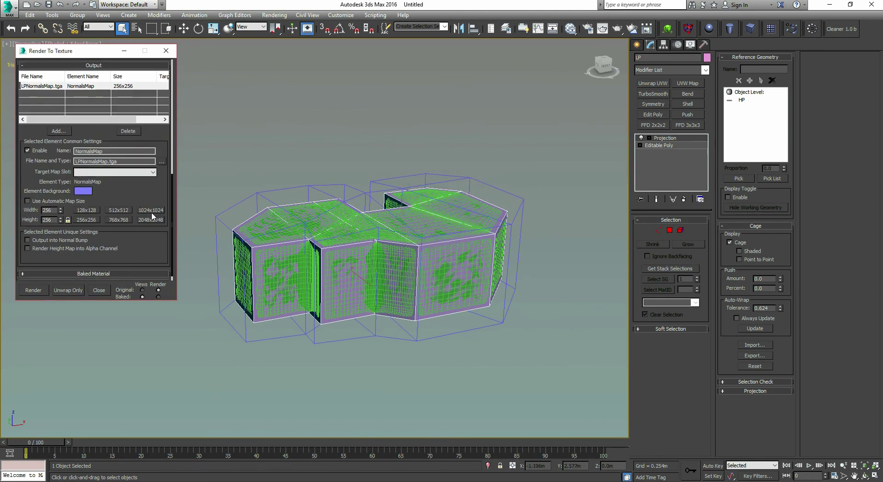
{"action": "left_click", "coordinate": [152, 214]}
Set the normal map's output file to LPNormalsMap in the Downloads folder as a Targa image with the default 32-bit compressed options
{"action": "left_click", "coordinate": [161, 161]}
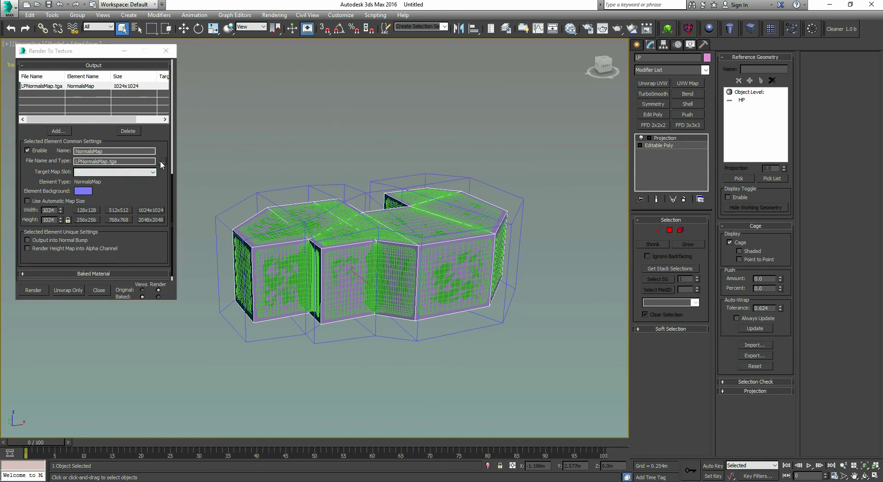
{"action": "left_click", "coordinate": [47, 105]}
{"action": "left_click", "coordinate": [49, 161]}
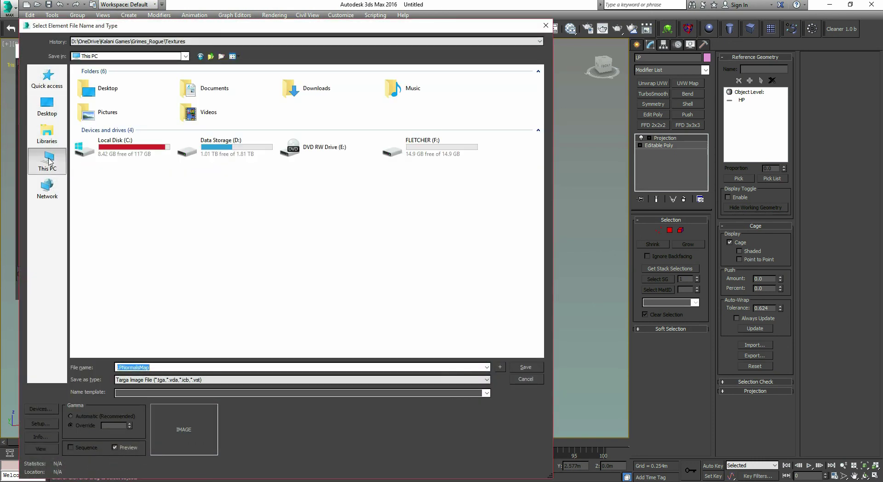
{"action": "double_click", "coordinate": [318, 88]}
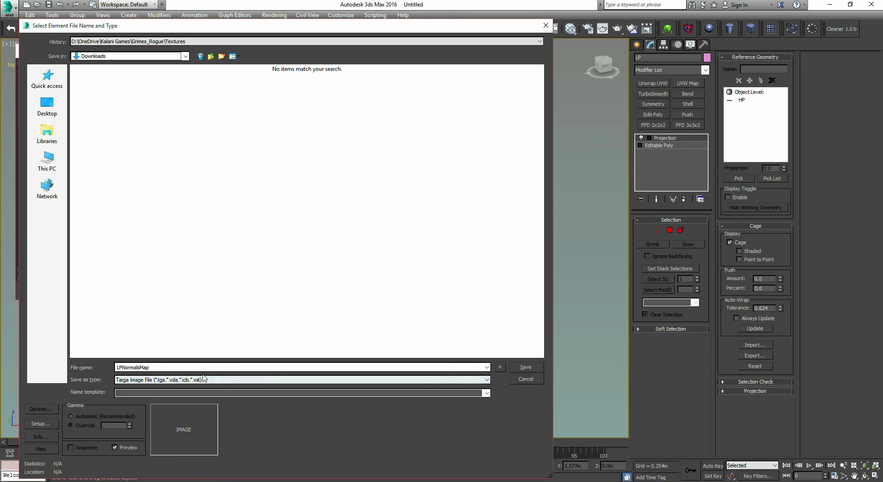
{"action": "left_click", "coordinate": [525, 367]}
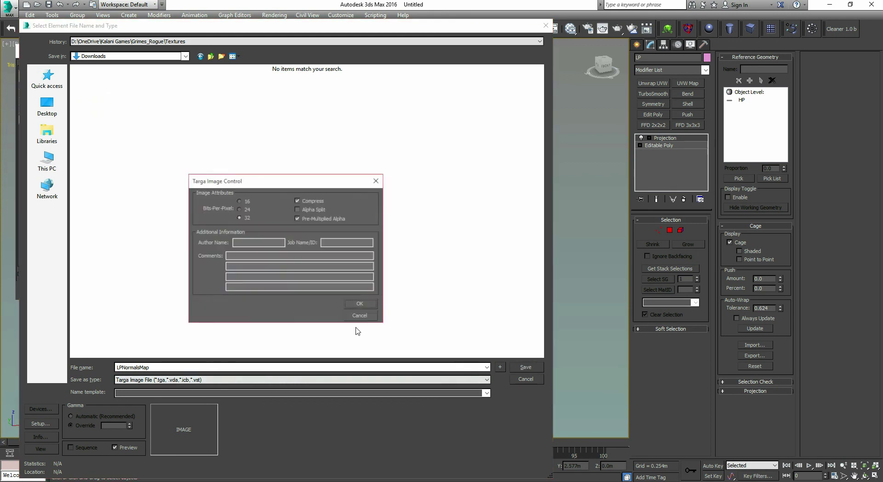
{"action": "left_click", "coordinate": [366, 302]}
Bake the LP object's normal map and close the rendered frame window
{"action": "middle_click_drag", "start_coordinate": [304, 166], "coordinate": [412, 267], "text": "alt"}
{"action": "left_click", "coordinate": [412, 268]}
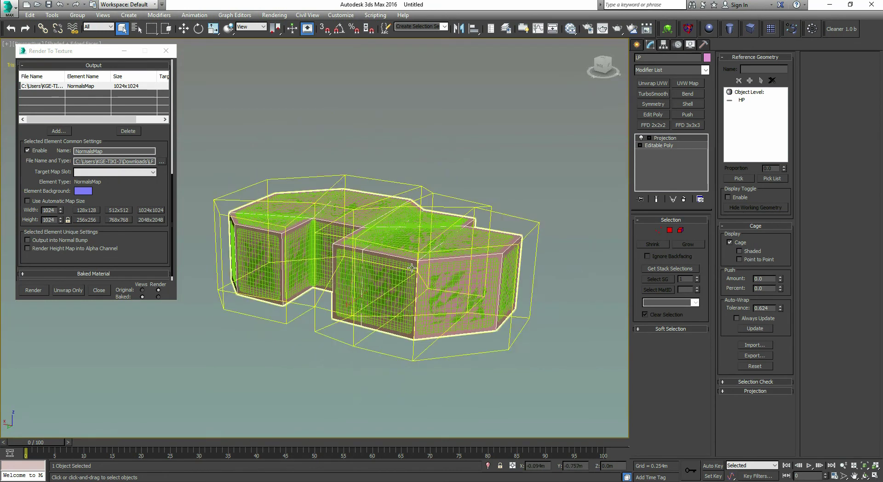
{"action": "middle_click_drag", "start_coordinate": [392, 220], "coordinate": [377, 197]}
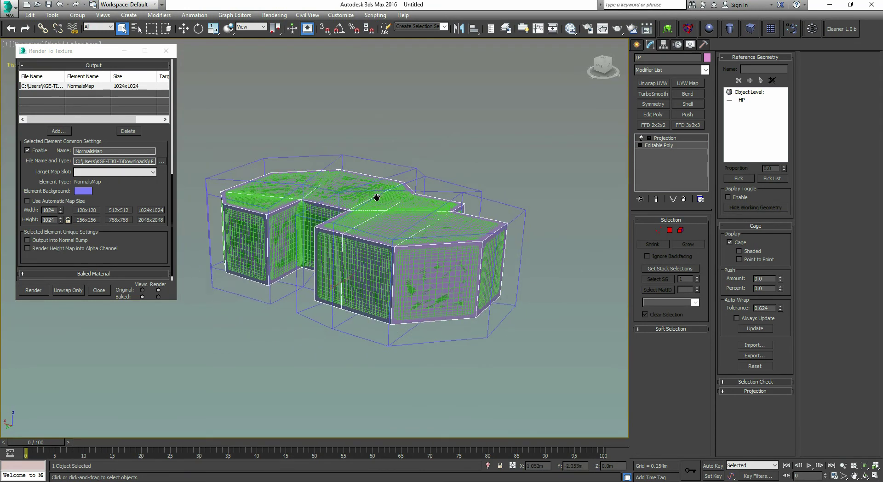
{"action": "left_click", "coordinate": [33, 290]}
{"action": "left_click", "coordinate": [408, 312]}
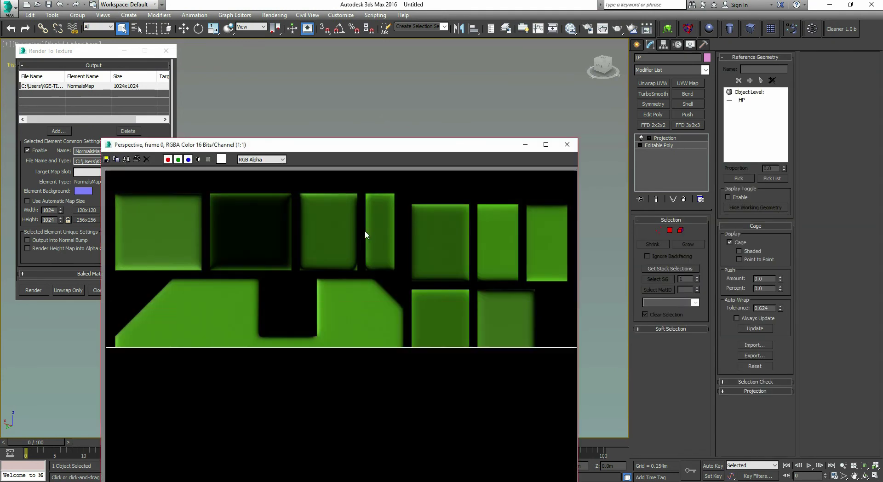
{"action": "left_click_drag", "start_coordinate": [395, 132], "coordinate": [218, 60]}
{"action": "left_click", "coordinate": [409, 54]}
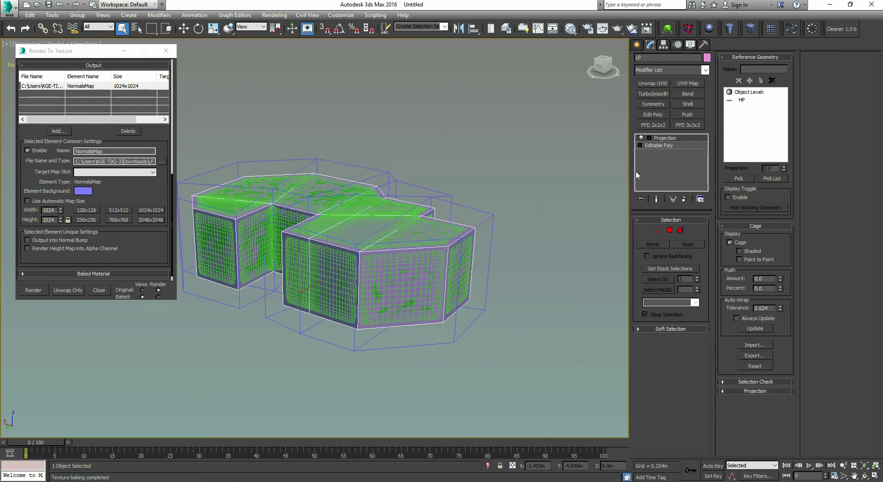
Collapse the LP object's modifier stack to Editable Poly, isolate the object and turn off the edged-faces display
{"action": "right_click", "coordinate": [642, 165]}
{"action": "left_click", "coordinate": [672, 259]}
{"action": "key", "text": "alt+q"}
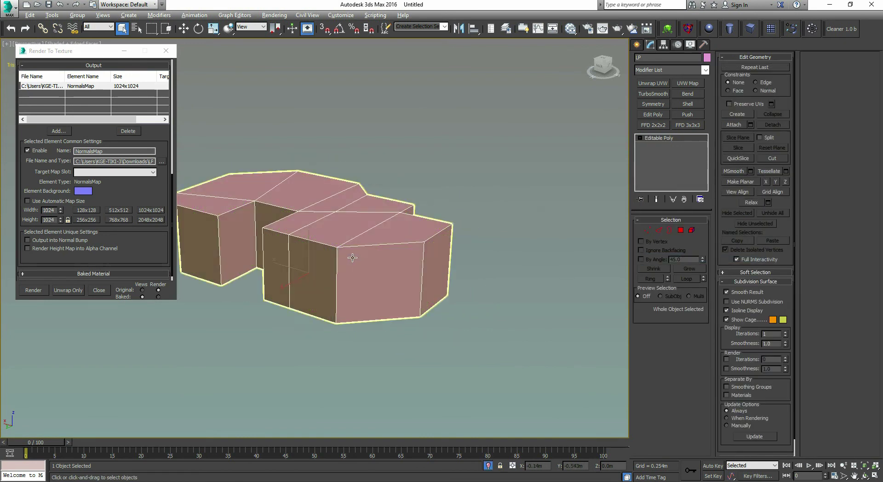
{"action": "mouse_move", "coordinate": [361, 230]}
{"action": "middle_mouse_down", "text": "alt"}
{"action": "mouse_move", "coordinate": [345, 245]}
{"action": "mouse_move", "coordinate": [433, 213]}
{"action": "mouse_move", "coordinate": [387, 253]}
{"action": "mouse_move", "coordinate": [358, 231]}
{"action": "middle_mouse_up", "text": "alt"}
{"action": "key", "text": "F4"}
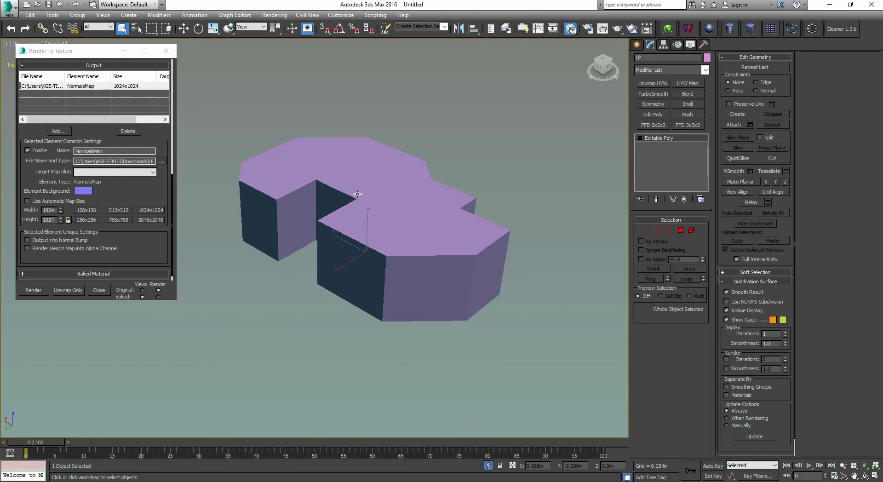
Connect the Normal Bump map to the Bump input of the Standard material in the Slate Material Editor
{"action": "key", "text": "m"}
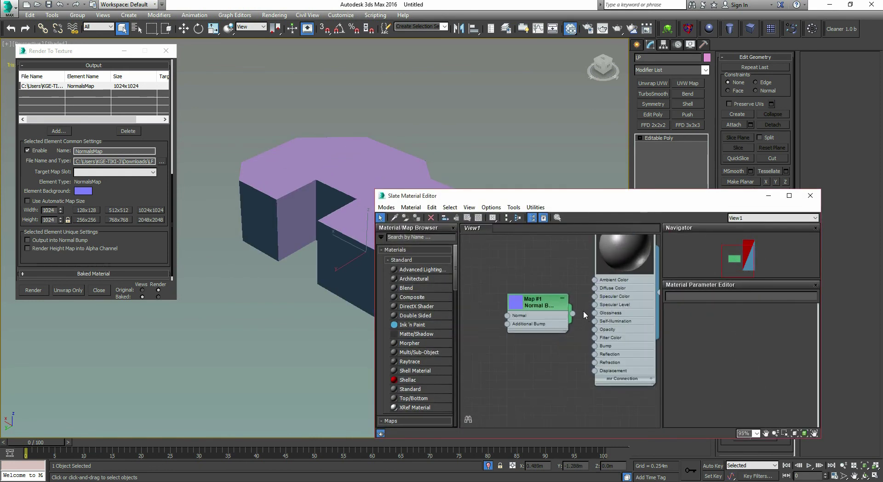
{"action": "scroll", "coordinate": [584, 316], "scroll_direction": "up", "scroll_amount": 3}
{"action": "left_click_drag", "start_coordinate": [570, 314], "coordinate": [598, 356]}
{"action": "middle_click_drag", "start_coordinate": [525, 308], "coordinate": [545, 306]}
{"action": "left_click_drag", "start_coordinate": [543, 304], "coordinate": [542, 350]}
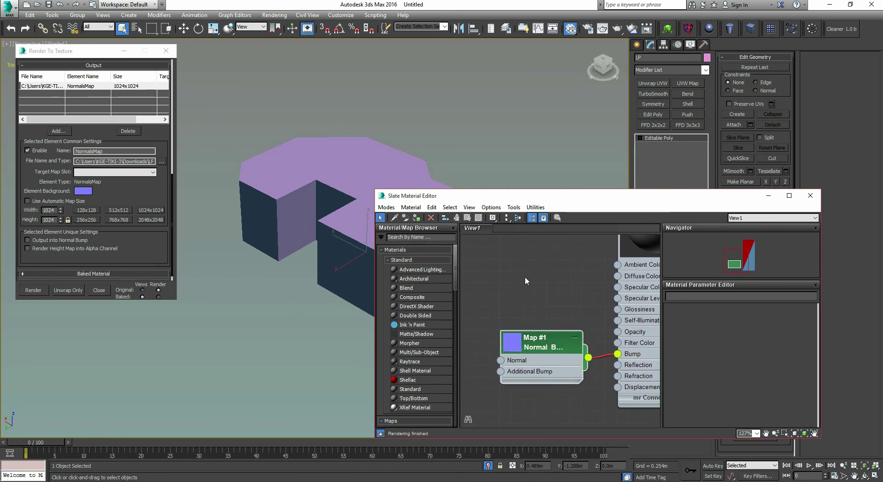
Set the Standard material's Bump map amount to 100
{"action": "scroll", "coordinate": [522, 305], "scroll_direction": "down", "scroll_amount": 3}
{"action": "scroll", "coordinate": [577, 273], "scroll_direction": "down", "scroll_amount": 1}
{"action": "double_click", "coordinate": [596, 277]}
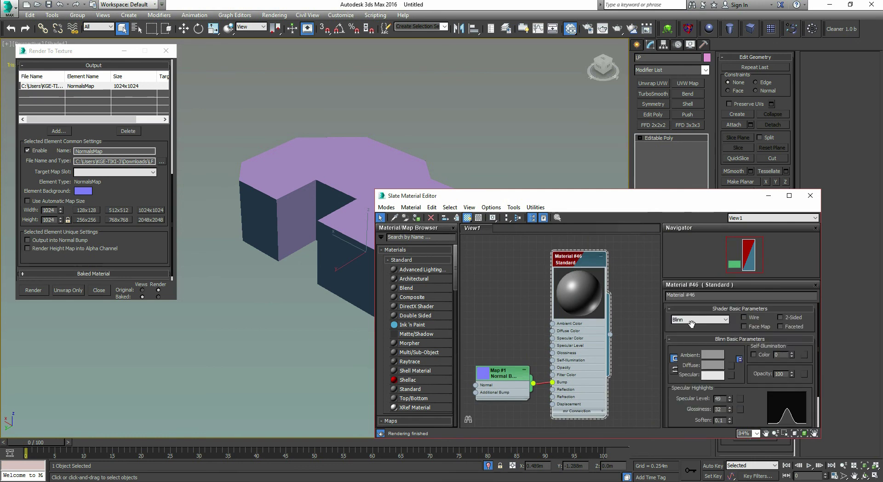
{"action": "scroll", "coordinate": [724, 347], "scroll_direction": "down", "scroll_amount": 2}
{"action": "left_click", "coordinate": [739, 414]}
{"action": "scroll", "coordinate": [735, 410], "scroll_direction": "down", "scroll_amount": 1}
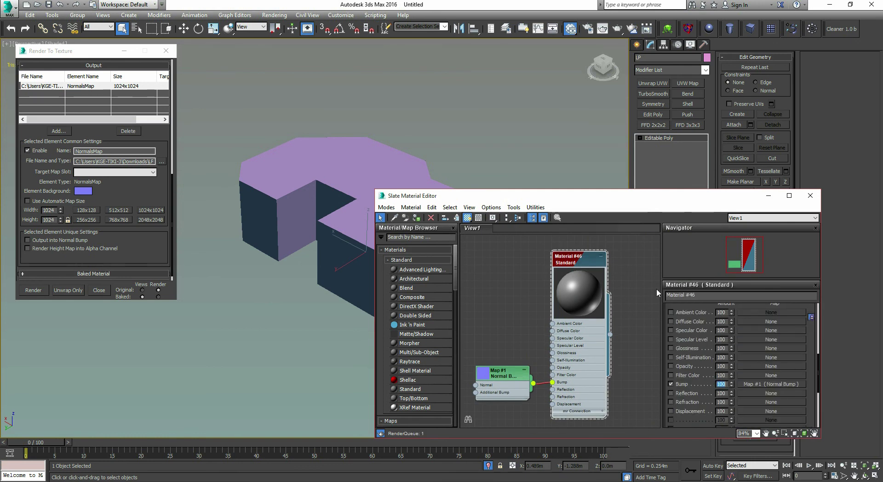
Bring the LPNormalsMap image from the Downloads folder into the material graph and connect it to the Normal Bump map's Normal input
{"action": "middle_click_drag", "start_coordinate": [514, 300], "coordinate": [579, 296]}
{"action": "key", "text": "alt+Tab"}
{"action": "left_click", "coordinate": [152, 157]}
{"action": "left_click_drag", "start_coordinate": [311, 95], "coordinate": [281, 22]}
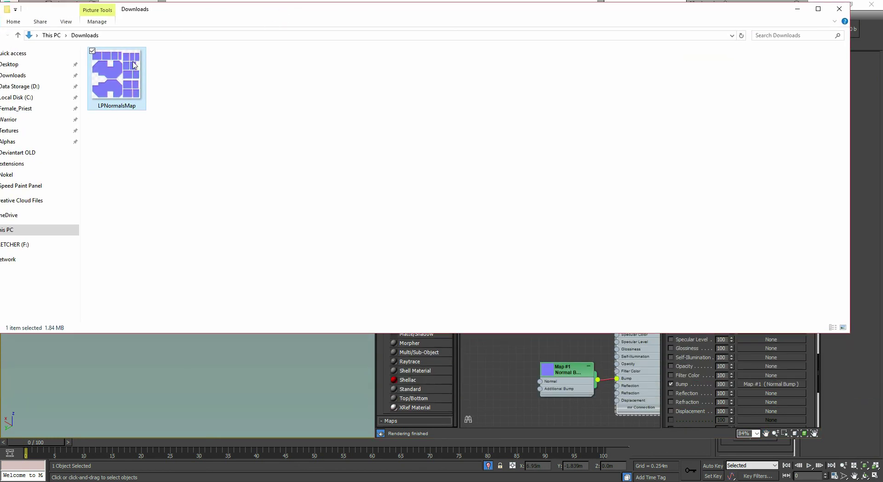
{"action": "left_click", "coordinate": [506, 378]}
{"action": "left_click_drag", "start_coordinate": [520, 384], "coordinate": [505, 364]}
{"action": "middle_click_drag", "start_coordinate": [505, 365], "coordinate": [507, 291]}
{"action": "scroll", "coordinate": [507, 291], "scroll_direction": "up", "scroll_amount": 2}
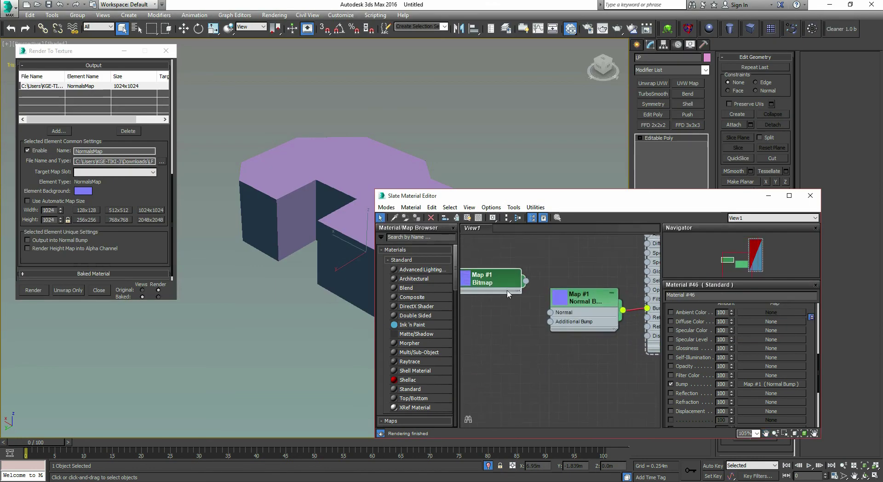
{"action": "middle_click_drag", "start_coordinate": [585, 284], "coordinate": [474, 331]}
{"action": "middle_click_drag", "start_coordinate": [565, 304], "coordinate": [517, 384]}
Assign the normal-mapped material to the LP object, show it shaded in the viewport, and close the material editor
{"action": "left_click", "coordinate": [527, 295]}
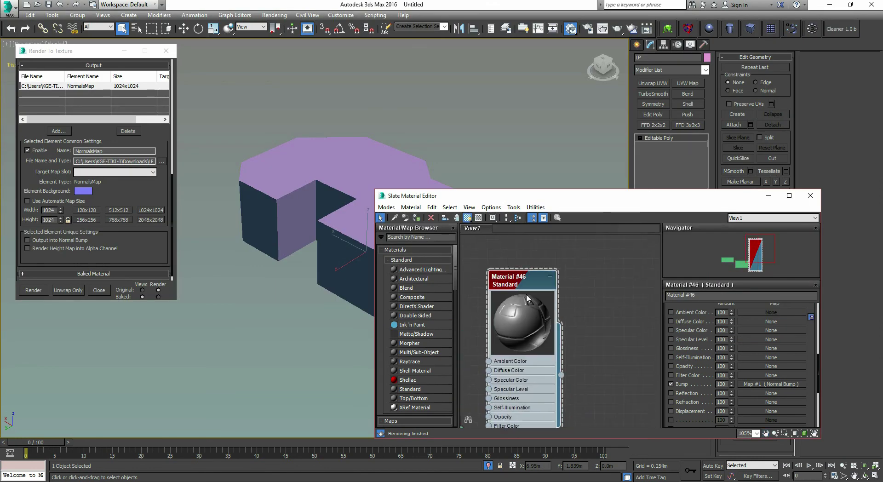
{"action": "left_click", "coordinate": [468, 217]}
{"action": "left_click_drag", "start_coordinate": [544, 354], "coordinate": [322, 199]}
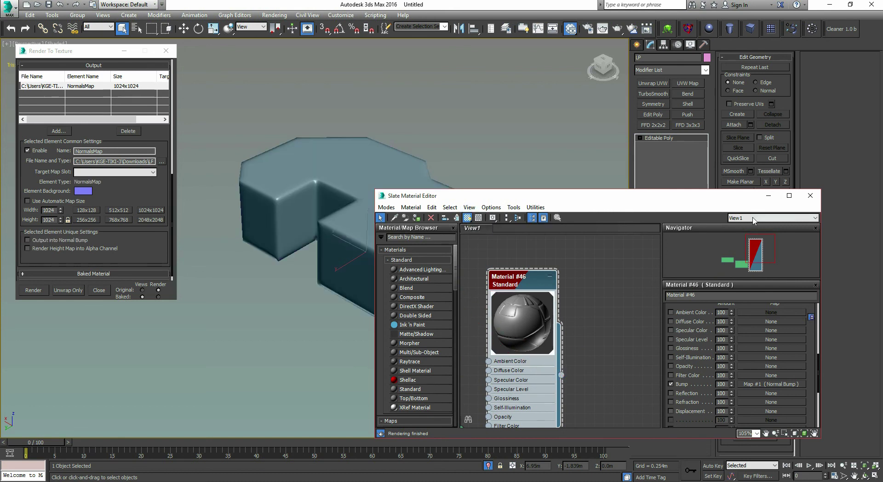
{"action": "left_click", "coordinate": [812, 197]}
Close Render To Texture and examine the baked rounded edges of the LP object from several angles and distances
{"action": "middle_click_drag", "start_coordinate": [399, 260], "coordinate": [304, 285], "text": "alt"}
{"action": "scroll", "coordinate": [304, 286], "scroll_direction": "up", "scroll_amount": 2}
{"action": "middle_click_drag", "start_coordinate": [364, 239], "coordinate": [409, 252], "text": "alt"}
{"action": "scroll", "coordinate": [324, 260], "scroll_direction": "up", "scroll_amount": 2}
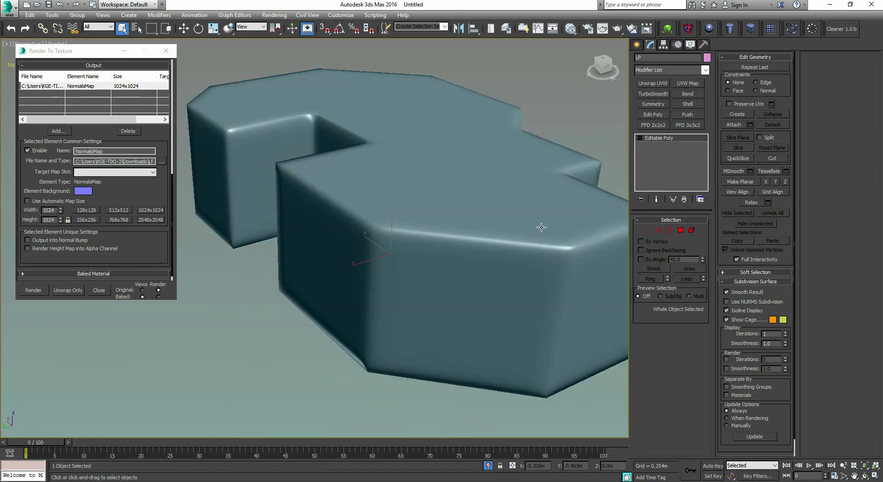
{"action": "middle_click_drag", "start_coordinate": [449, 227], "coordinate": [418, 259]}
{"action": "scroll", "coordinate": [418, 260], "scroll_direction": "down", "scroll_amount": 4}
{"action": "left_click", "coordinate": [166, 50]}
{"action": "middle_click_drag", "start_coordinate": [325, 241], "coordinate": [394, 242], "text": "alt"}
{"action": "scroll", "coordinate": [327, 232], "scroll_direction": "up", "scroll_amount": 4}
{"action": "scroll", "coordinate": [327, 232], "scroll_direction": "down", "scroll_amount": 2}
{"action": "scroll", "coordinate": [395, 242], "scroll_direction": "down", "scroll_amount": 2}
{"action": "middle_click_drag", "start_coordinate": [344, 223], "coordinate": [340, 207]}
{"action": "middle_click_drag", "start_coordinate": [348, 292], "coordinate": [451, 223], "text": "alt"}
{"action": "middle_click_drag", "start_coordinate": [369, 251], "coordinate": [374, 184]}
{"action": "scroll", "coordinate": [375, 184], "scroll_direction": "up", "scroll_amount": 4}
{"action": "scroll", "coordinate": [375, 184], "scroll_direction": "down", "scroll_amount": 3}
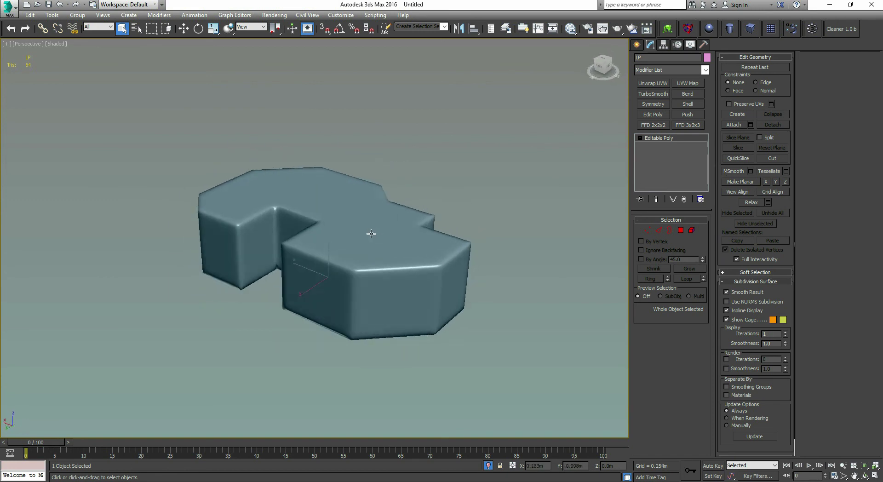
{"action": "mouse_move", "coordinate": [364, 236]}
{"action": "middle_mouse_down", "text": "alt"}
{"action": "mouse_move", "coordinate": [345, 257]}
{"action": "mouse_move", "coordinate": [299, 240]}
{"action": "mouse_move", "coordinate": [361, 305]}
{"action": "mouse_move", "coordinate": [340, 285]}
{"action": "mouse_move", "coordinate": [328, 293]}
{"action": "mouse_move", "coordinate": [335, 256]}
{"action": "mouse_move", "coordinate": [347, 264]}
{"action": "mouse_move", "coordinate": [184, 240]}
{"action": "mouse_move", "coordinate": [439, 230]}
{"action": "mouse_move", "coordinate": [433, 166]}
{"action": "mouse_move", "coordinate": [396, 187]}
{"action": "mouse_move", "coordinate": [364, 237]}
{"action": "mouse_move", "coordinate": [324, 268]}
{"action": "mouse_move", "coordinate": [333, 252]}
{"action": "middle_mouse_up", "text": "alt"}
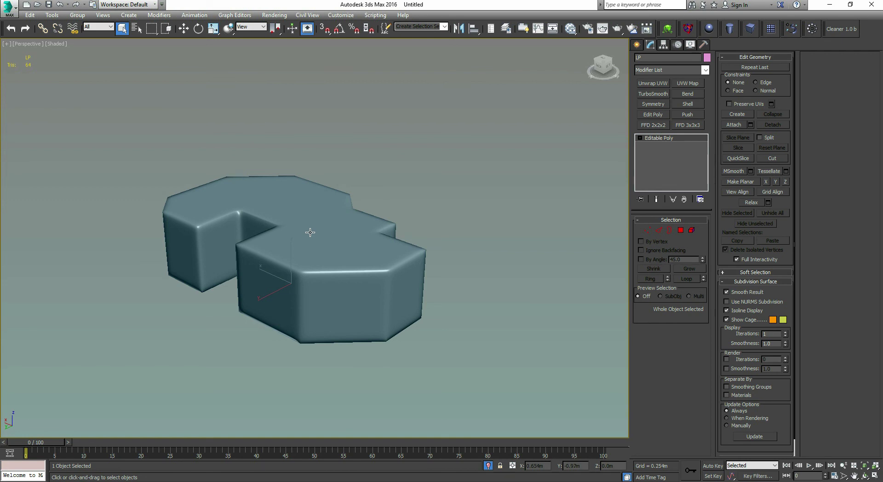
Display edged faces over the shaded LP object and activate the Move tool
{"action": "scroll", "coordinate": [309, 219], "scroll_direction": "up", "scroll_amount": 3}
{"action": "key", "text": "F4"}
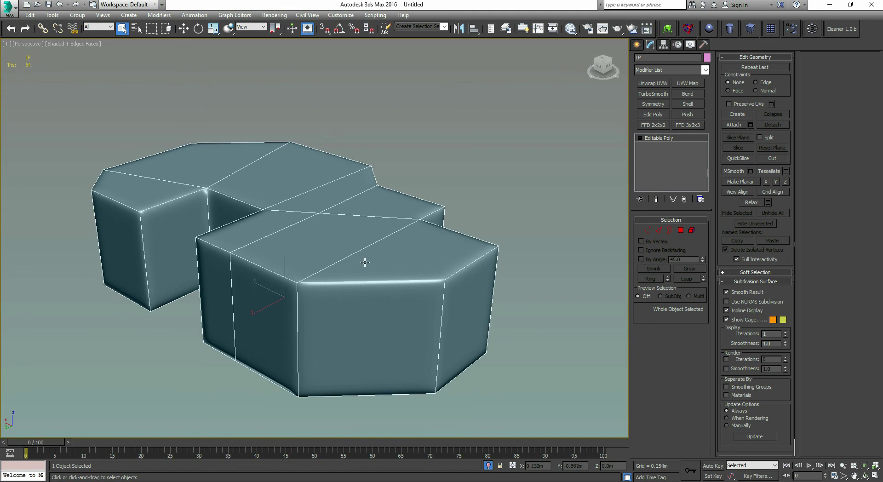
{"action": "key", "text": "w"}
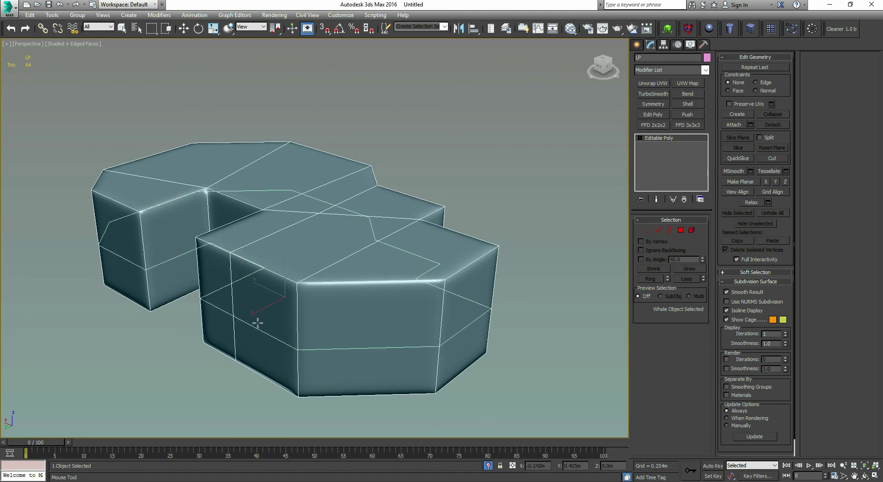
Inspect the LP object's flat faces by selecting five adjacent side and top polygons, clear the selection, and leave polygon level
{"action": "key", "text": "4"}
{"action": "left_click", "coordinate": [363, 345]}
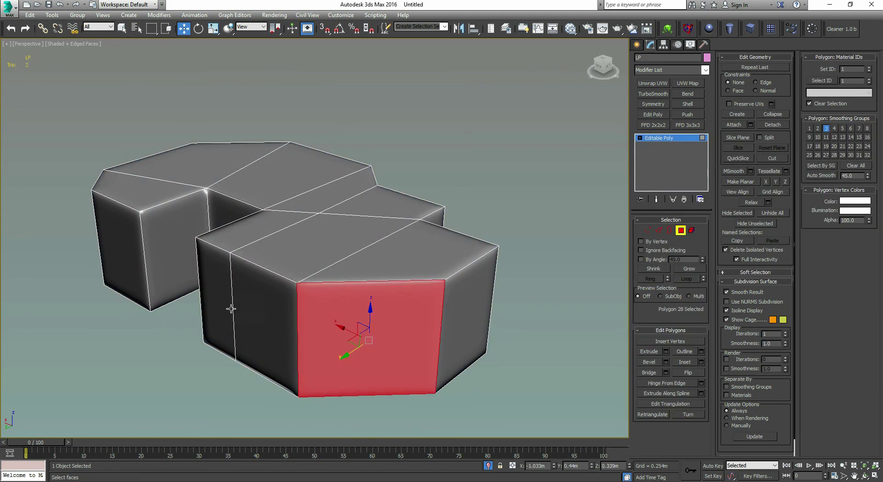
{"action": "left_click", "coordinate": [265, 322], "text": "ctrl"}
{"action": "left_click", "coordinate": [216, 299], "text": "ctrl"}
{"action": "left_click", "coordinate": [258, 239], "text": "ctrl"}
{"action": "left_click", "coordinate": [306, 261], "text": "ctrl"}
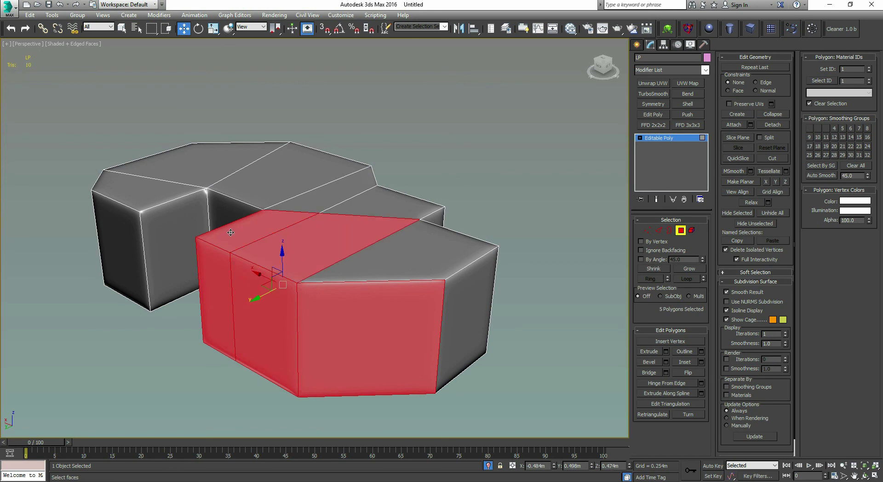
{"action": "left_click", "coordinate": [498, 205]}
{"action": "left_click", "coordinate": [681, 231]}
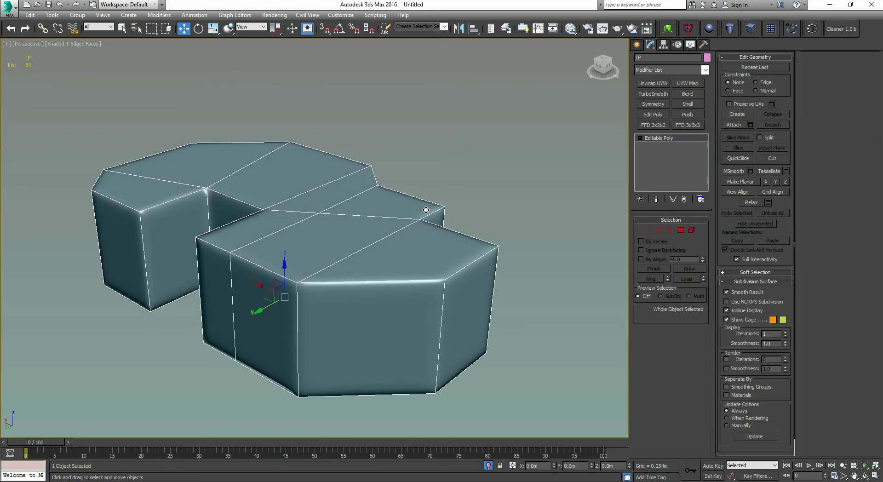
Deselect the LP object and examine its normal-mapped edges against the low-poly wireframe from the notched side at several distances
{"action": "scroll", "coordinate": [468, 211], "scroll_direction": "down", "scroll_amount": 6}
{"action": "scroll", "coordinate": [460, 249], "scroll_direction": "up", "scroll_amount": 4}
{"action": "middle_click_drag", "start_coordinate": [439, 250], "coordinate": [311, 280], "text": "alt"}
{"action": "left_click", "coordinate": [211, 299]}
{"action": "middle_click_drag", "start_coordinate": [304, 240], "coordinate": [379, 239]}
{"action": "scroll", "coordinate": [396, 241], "scroll_direction": "up", "scroll_amount": 5}
{"action": "scroll", "coordinate": [431, 283], "scroll_direction": "down", "scroll_amount": 3}
{"action": "scroll", "coordinate": [303, 281], "scroll_direction": "down", "scroll_amount": 3}
{"action": "scroll", "coordinate": [379, 238], "scroll_direction": "up", "scroll_amount": 3}
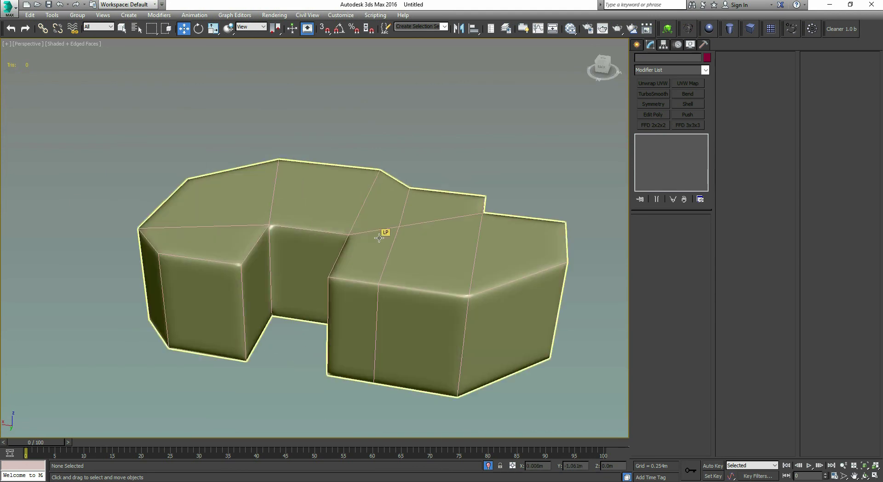